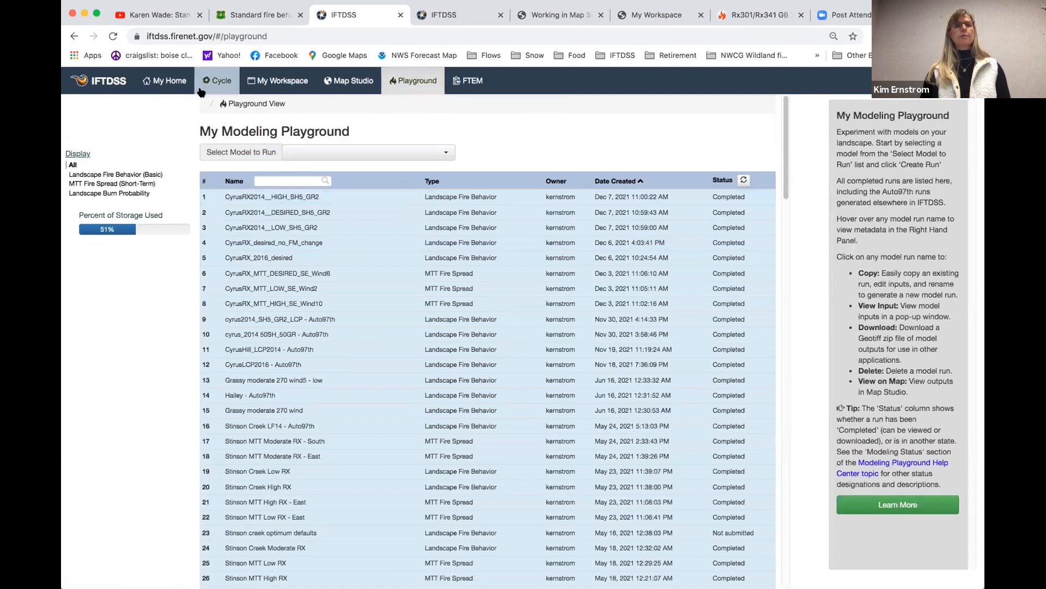
Open the fire behavior modeling playground from Landscape Evaluation and create a new Landscape Fire Behavior (Basic) run
mouse_move(615, 329)
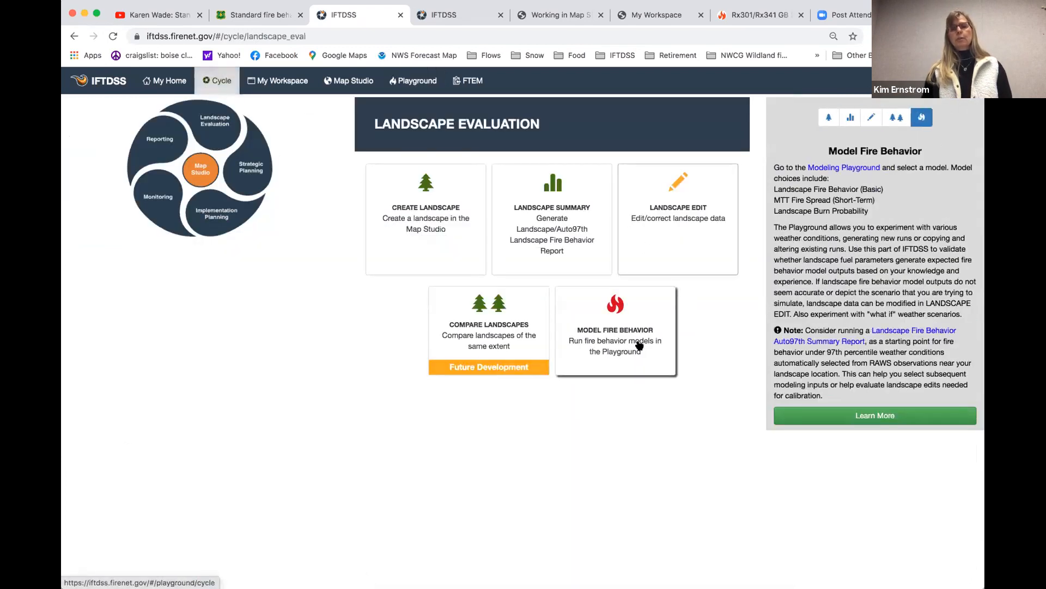
click(612, 330)
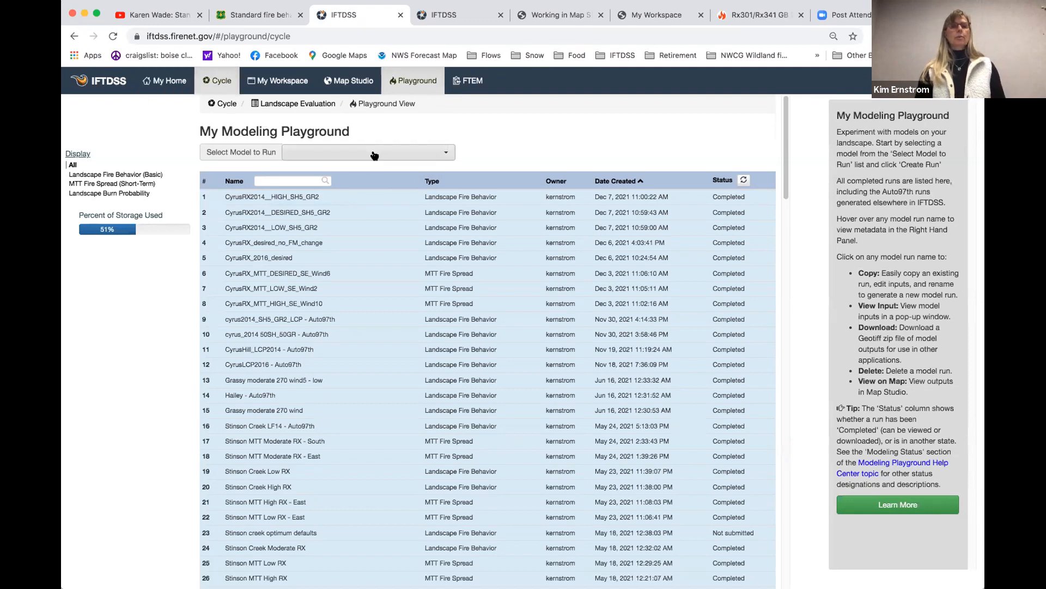
click(375, 153)
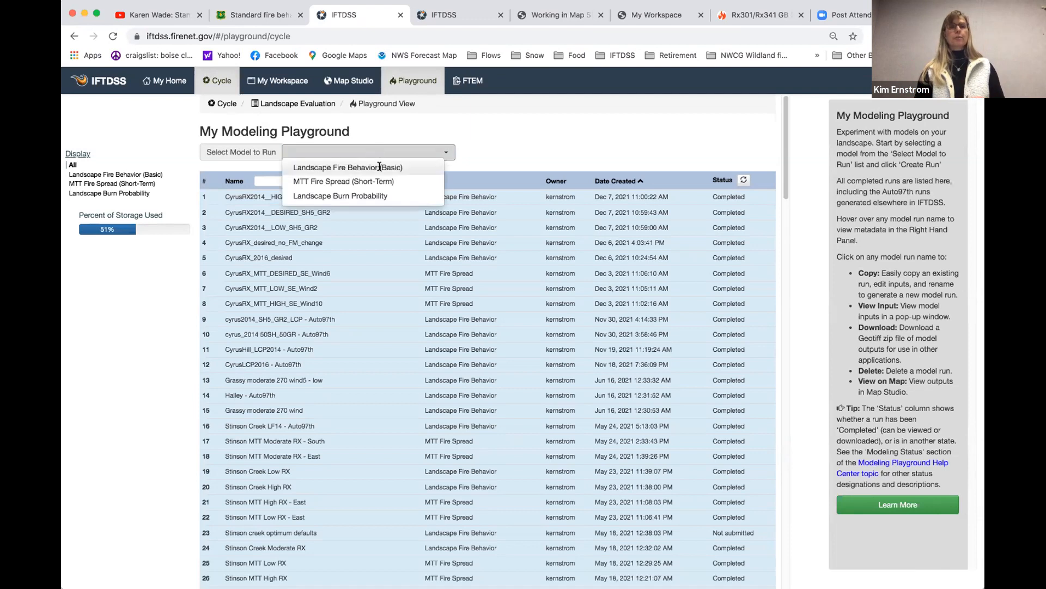
click(376, 166)
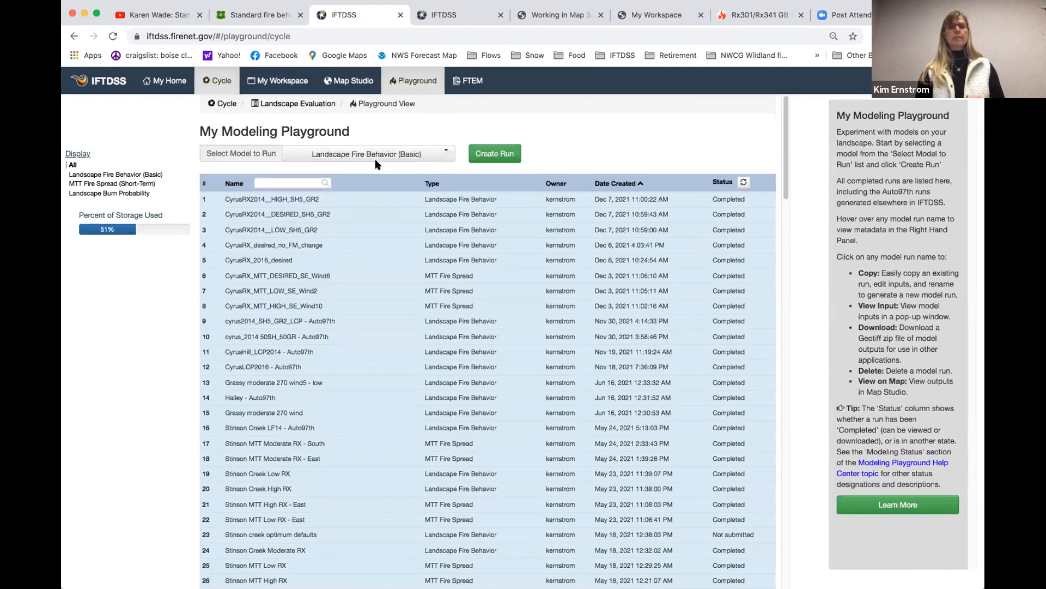
click(488, 153)
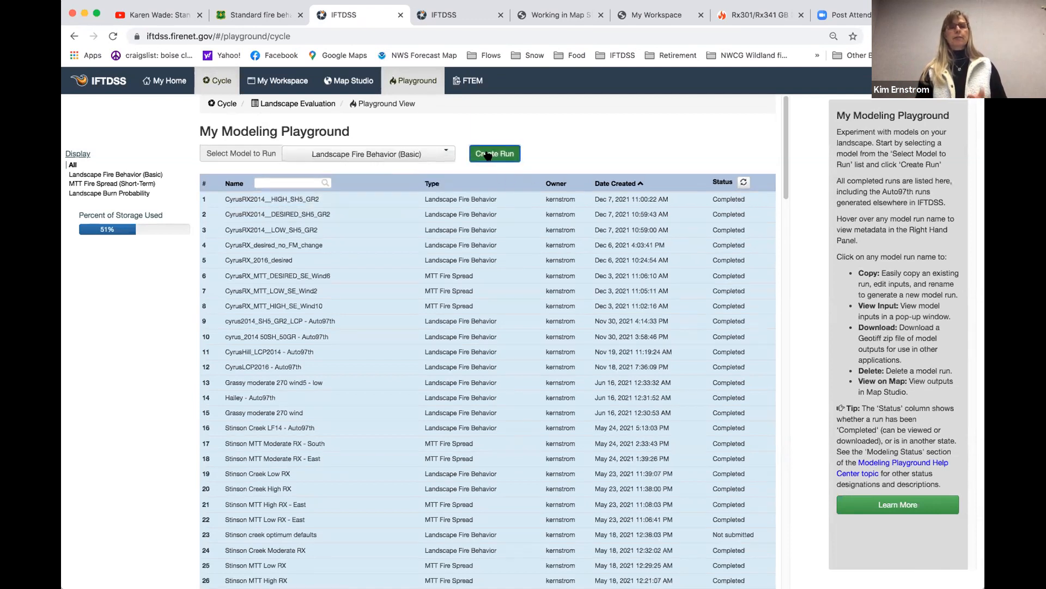
Search the landscapes for "cyrus" and select cyrus2014_SH5_GR2_LCP as the run's landscape
click(421, 194)
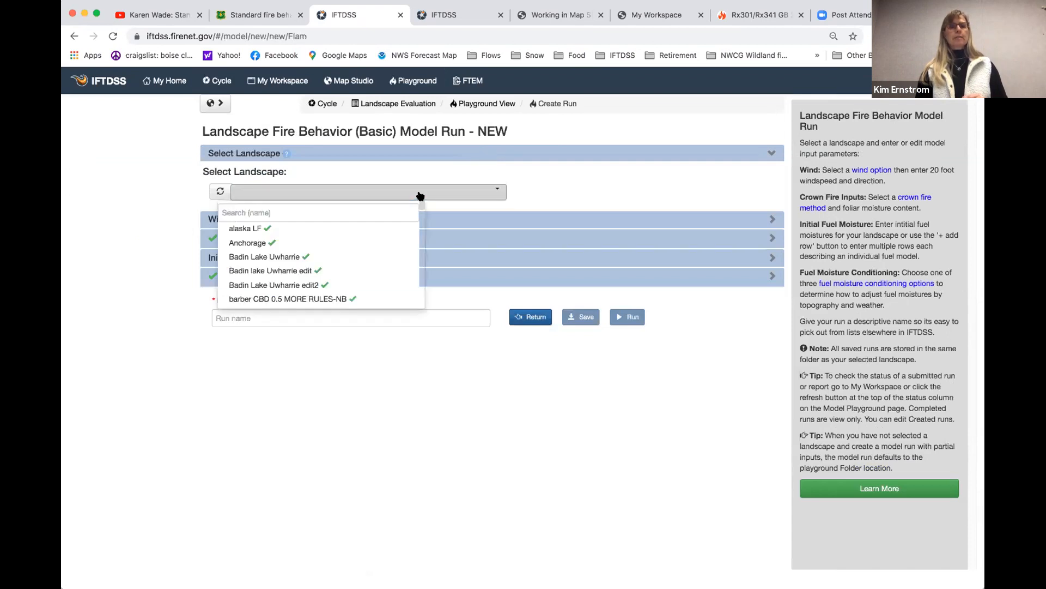
text(cyrus)
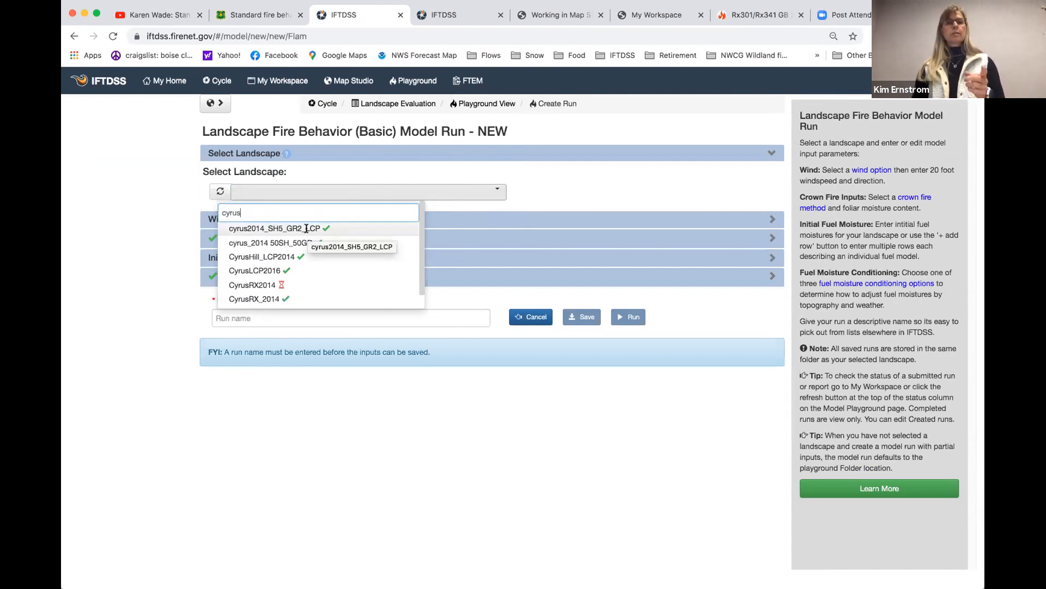
click(306, 229)
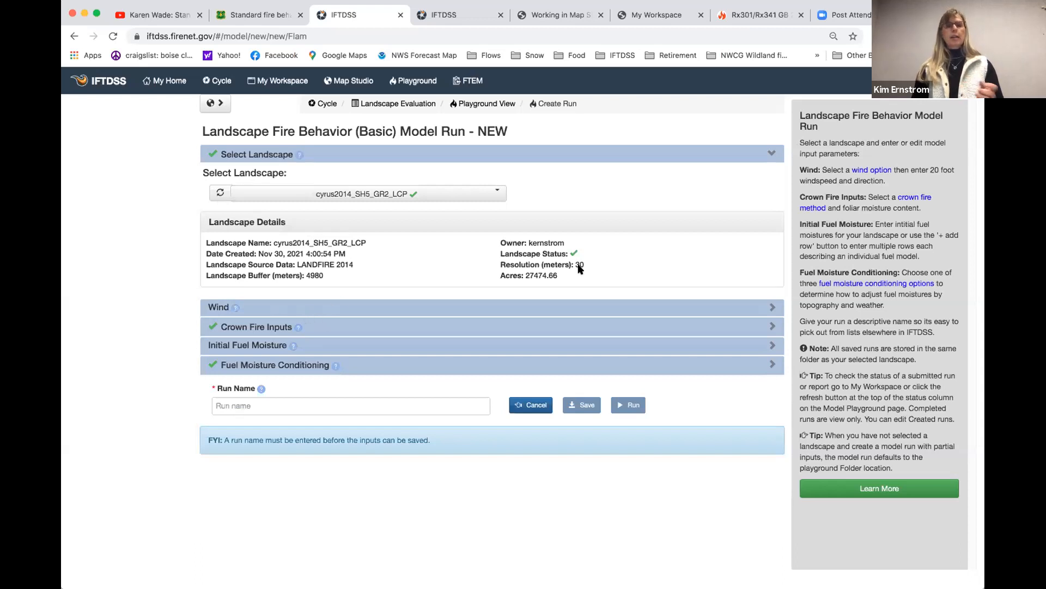
Set the run's gridded winds to a speed of 7 mph and a direction of 270 degrees
click(765, 308)
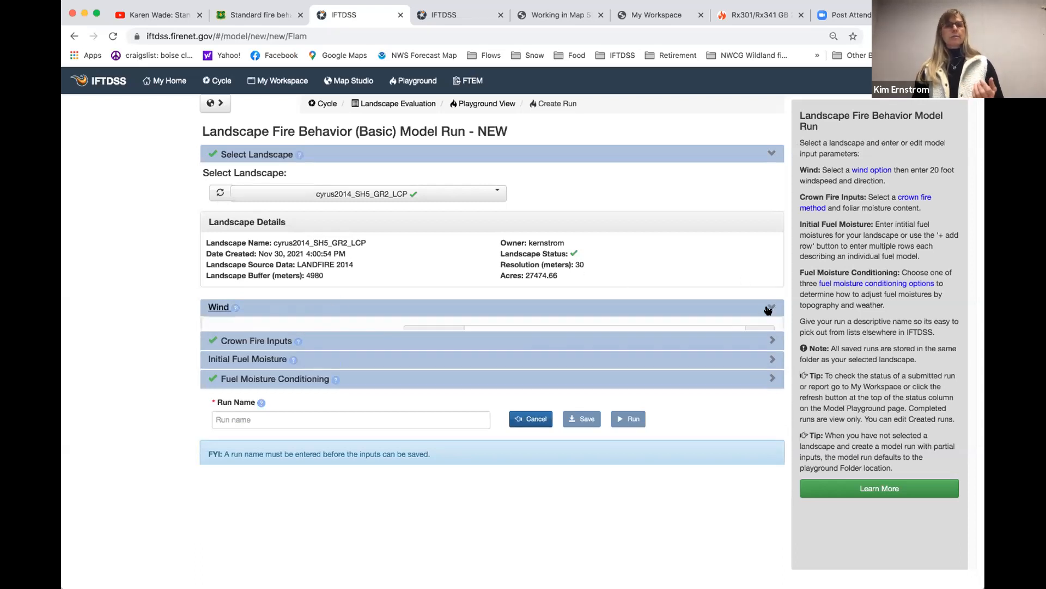
click(483, 332)
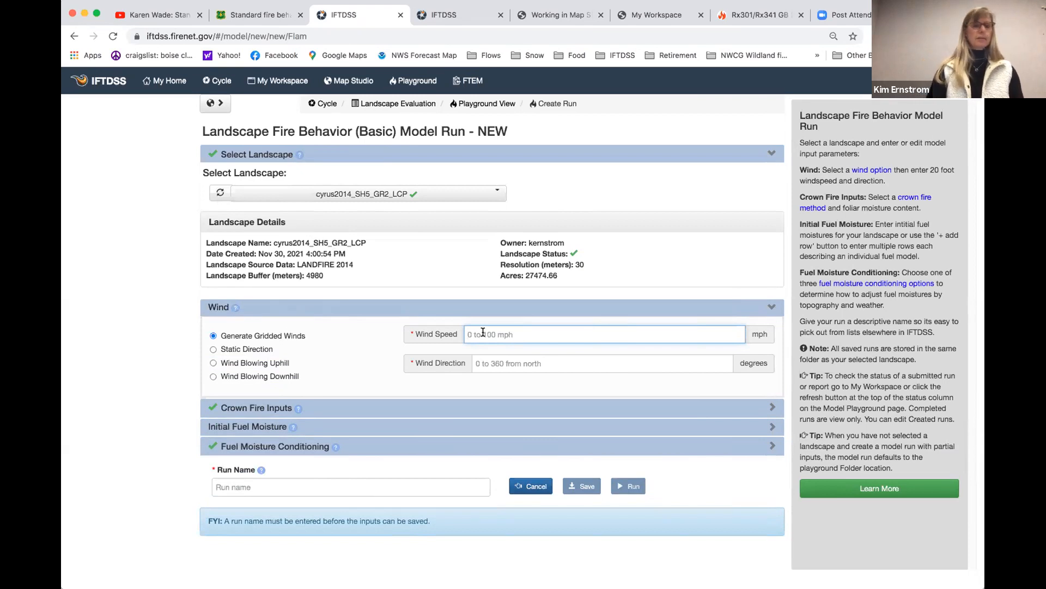
text(7)
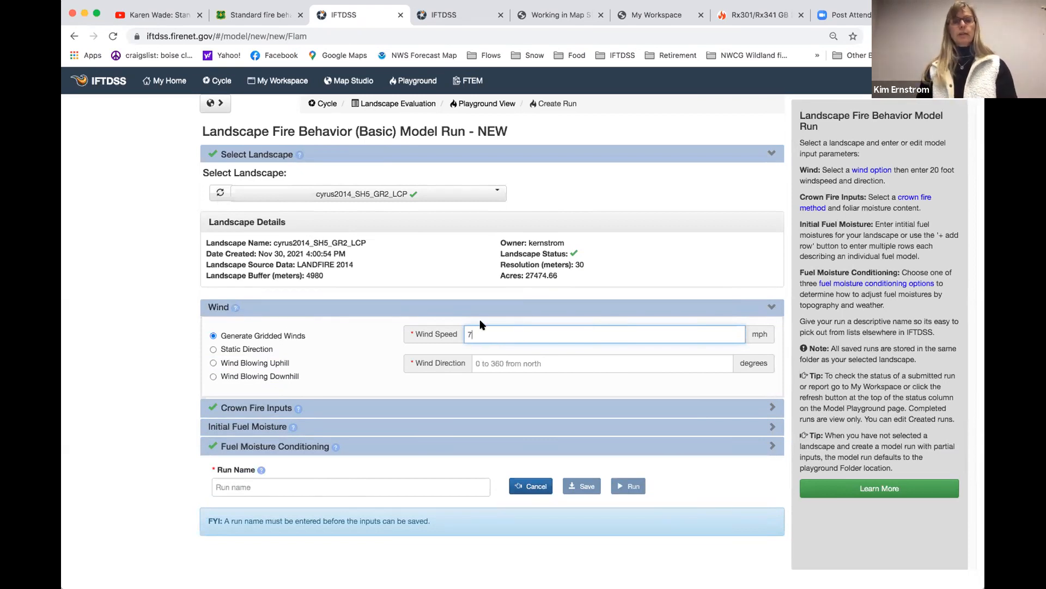
click(512, 365)
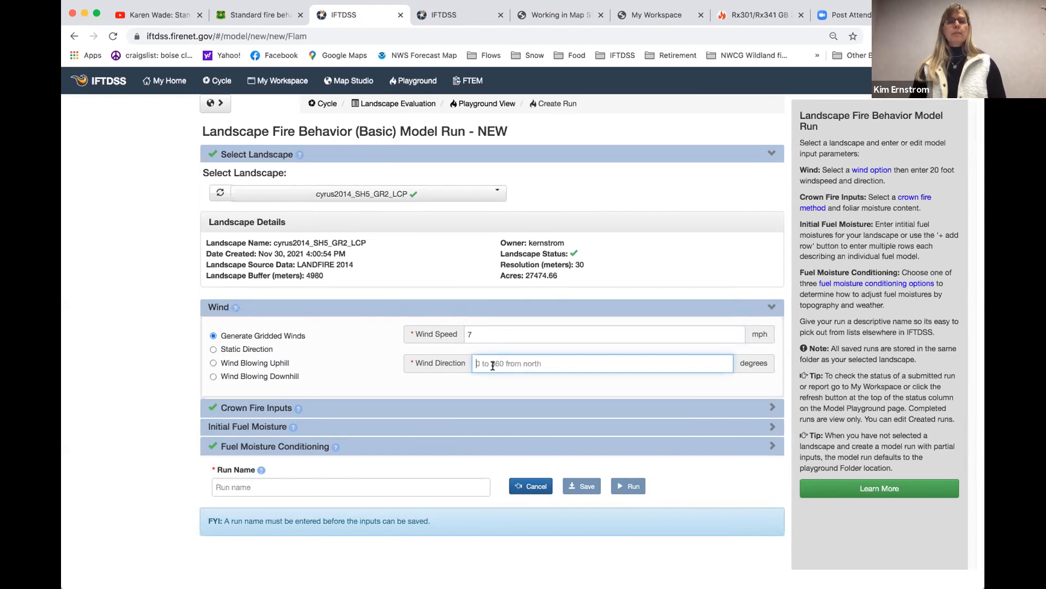
text(270)
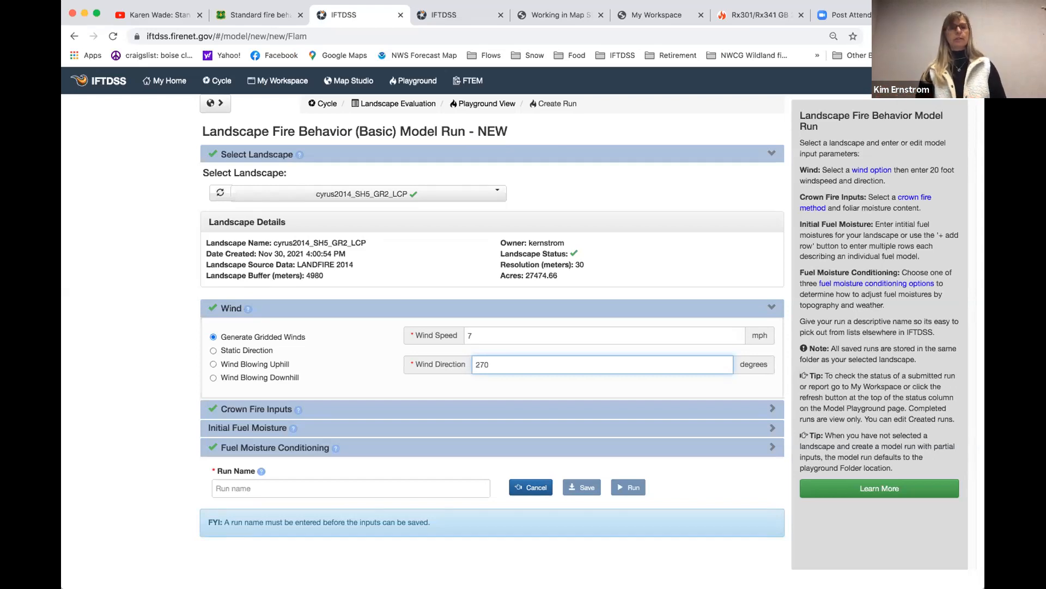
Set the initial dead fuel moistures for all fuel models to 7% for 1hr, 10% for 10hr and 13% for 100hr
click(769, 429)
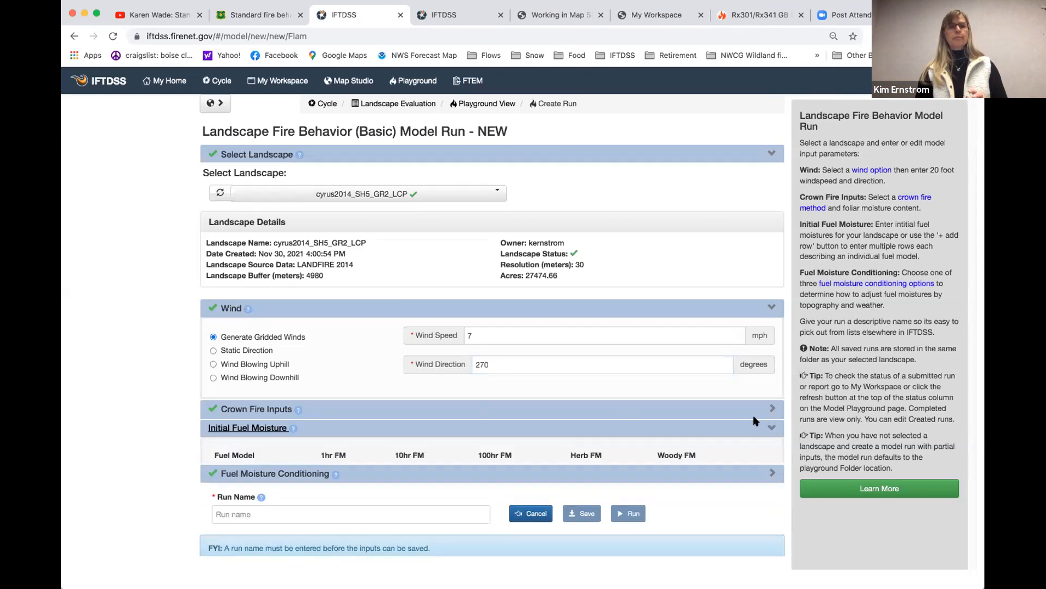
scroll(708, 420, down, 2)
click(349, 436)
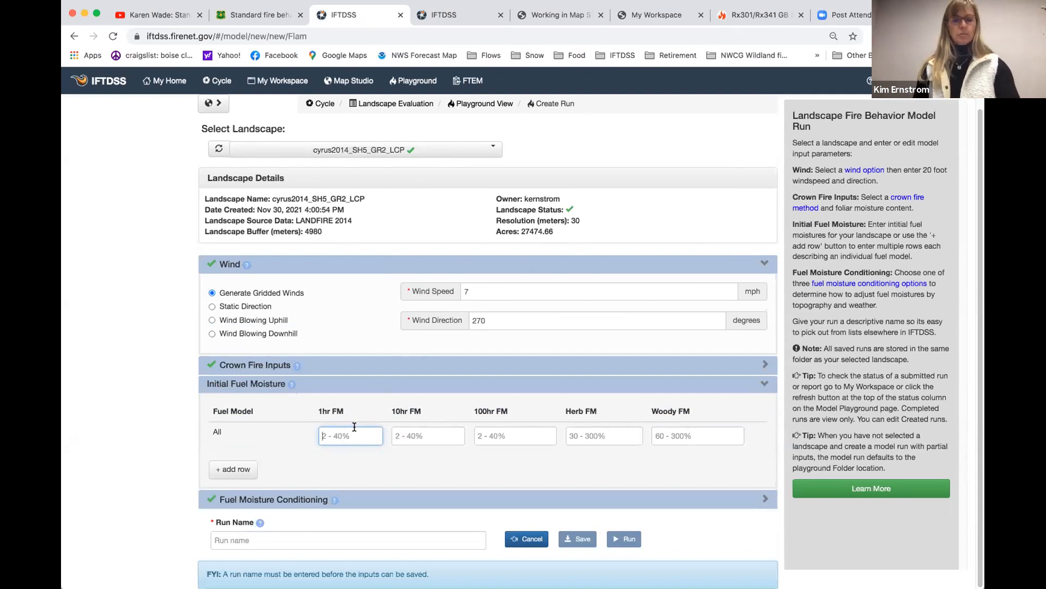
text(7)
click(413, 433)
text(10)
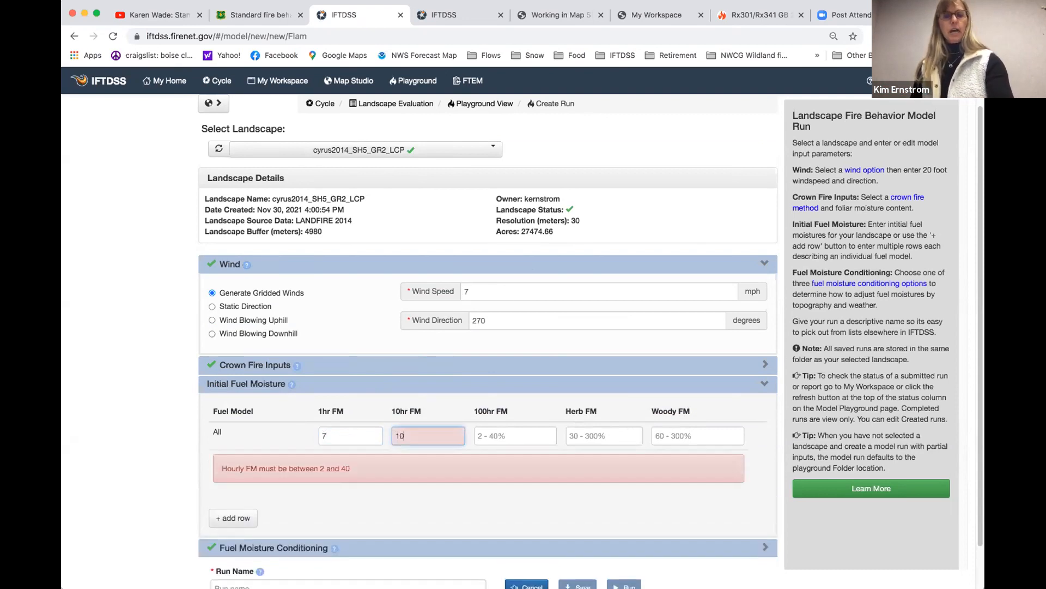
click(488, 433)
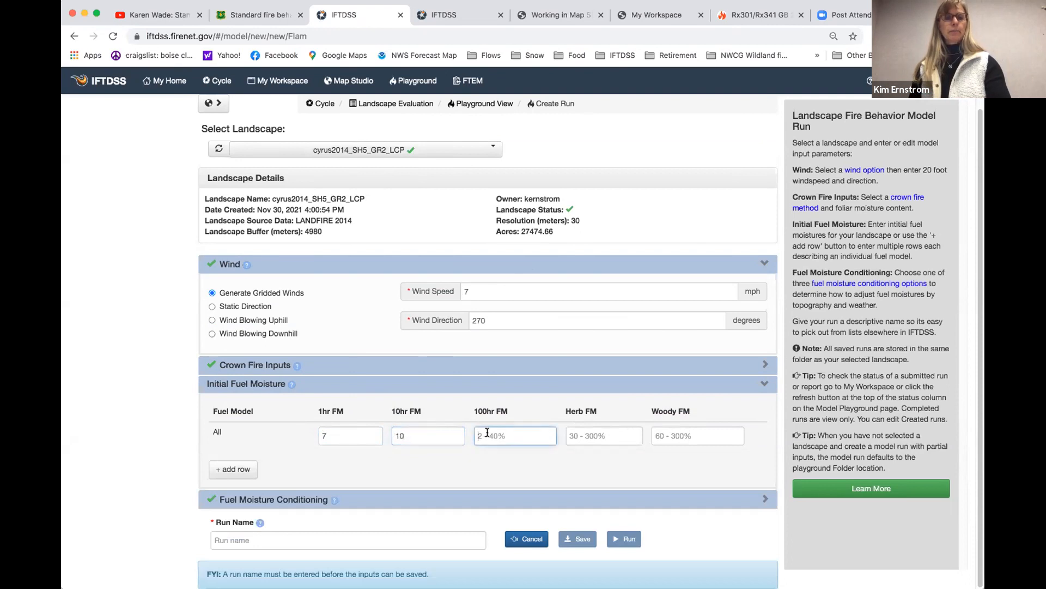
text(13)
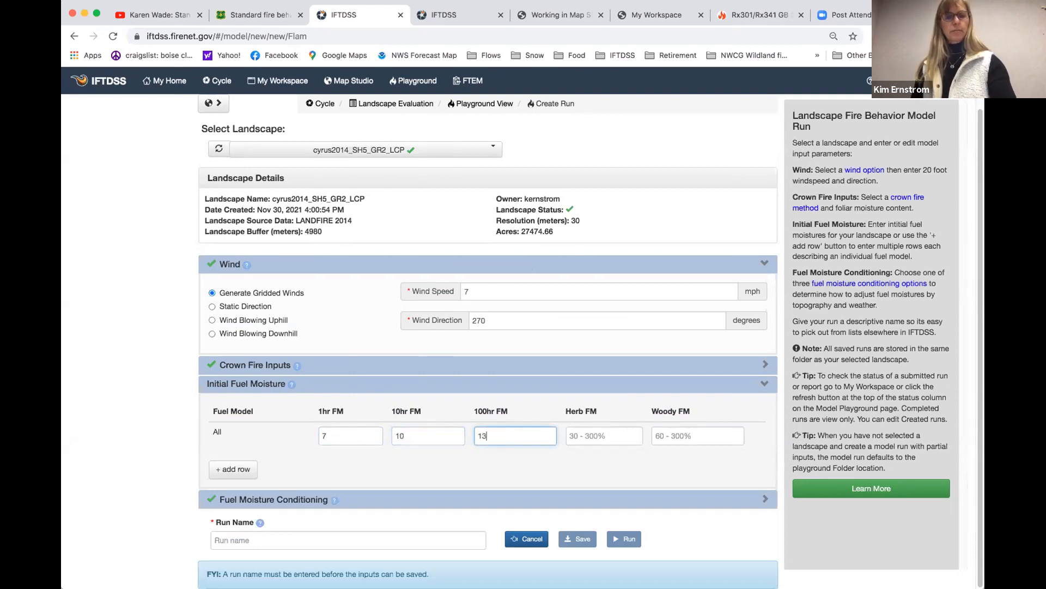
Set the initial live fuel moistures for all fuel models to 100% herbaceous and 120% woody
click(582, 434)
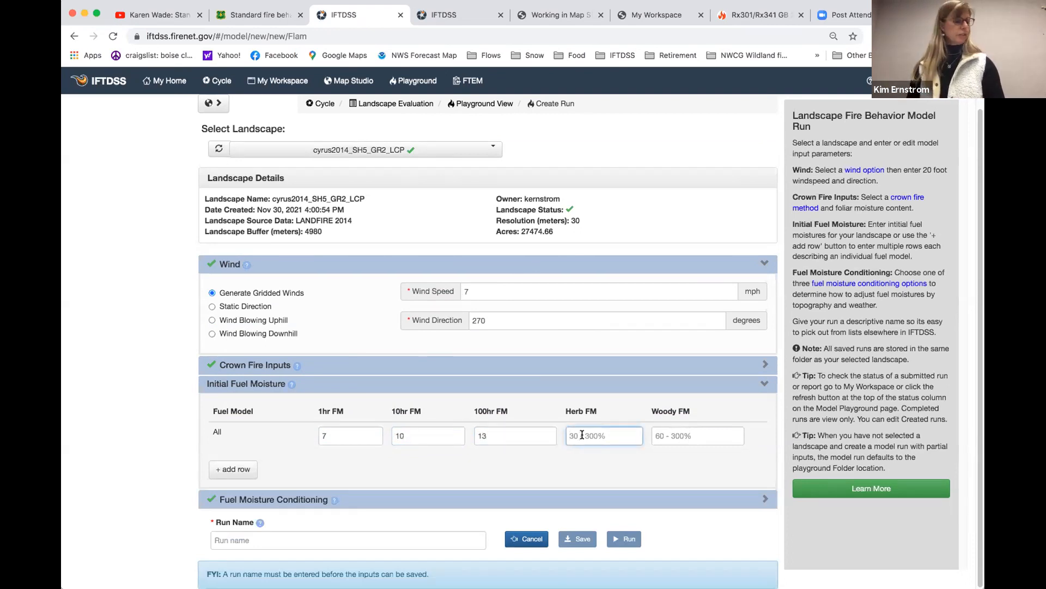
text(100)
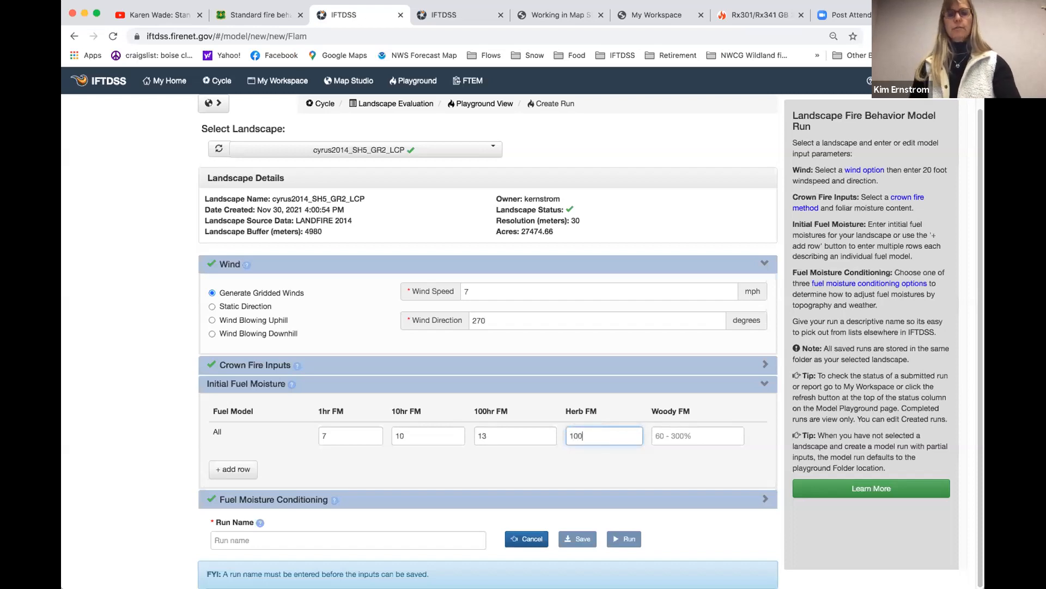
click(716, 439)
text(120)
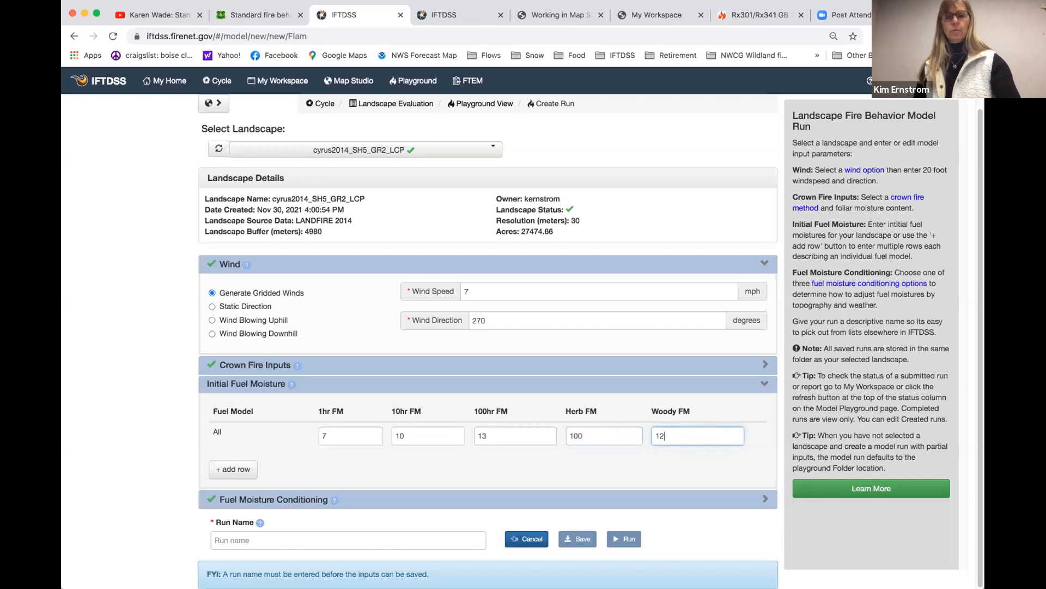
click(607, 474)
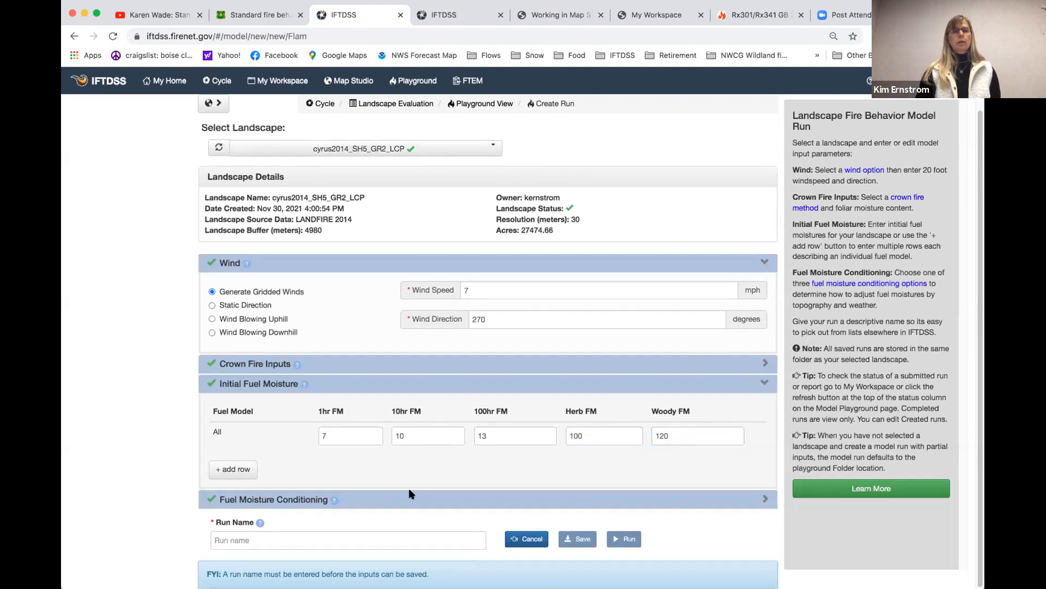
Name the model run CyrusRX_2014_DESIRED
click(321, 537)
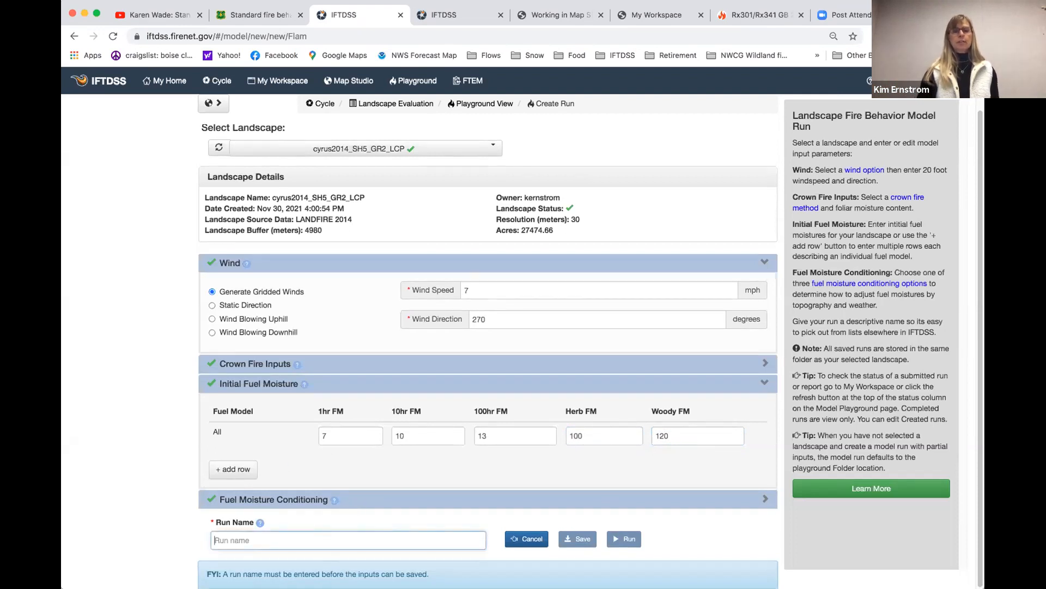
text(Cy)
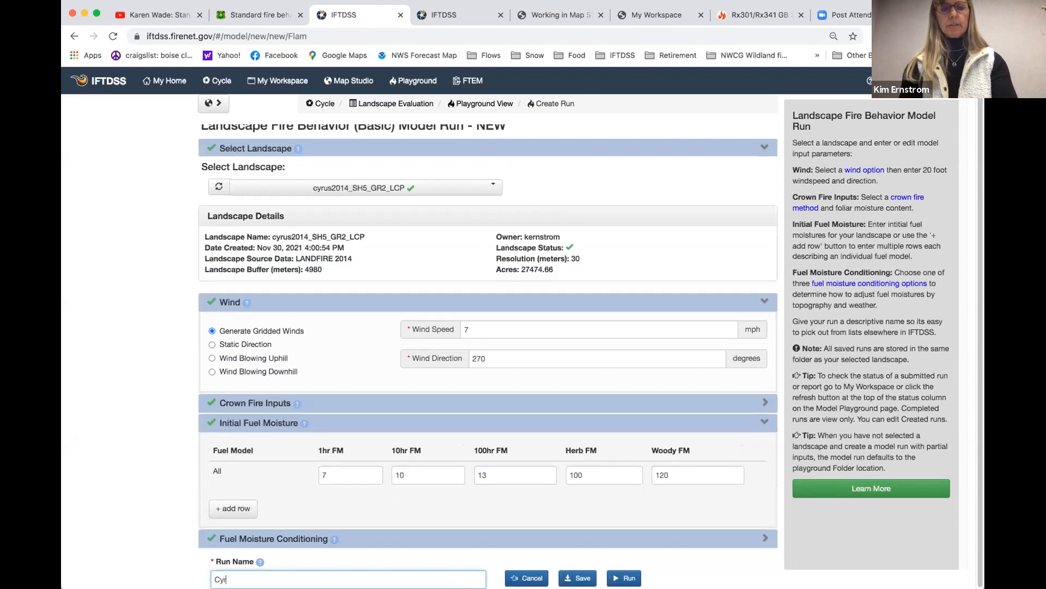
text(rusRX_2)
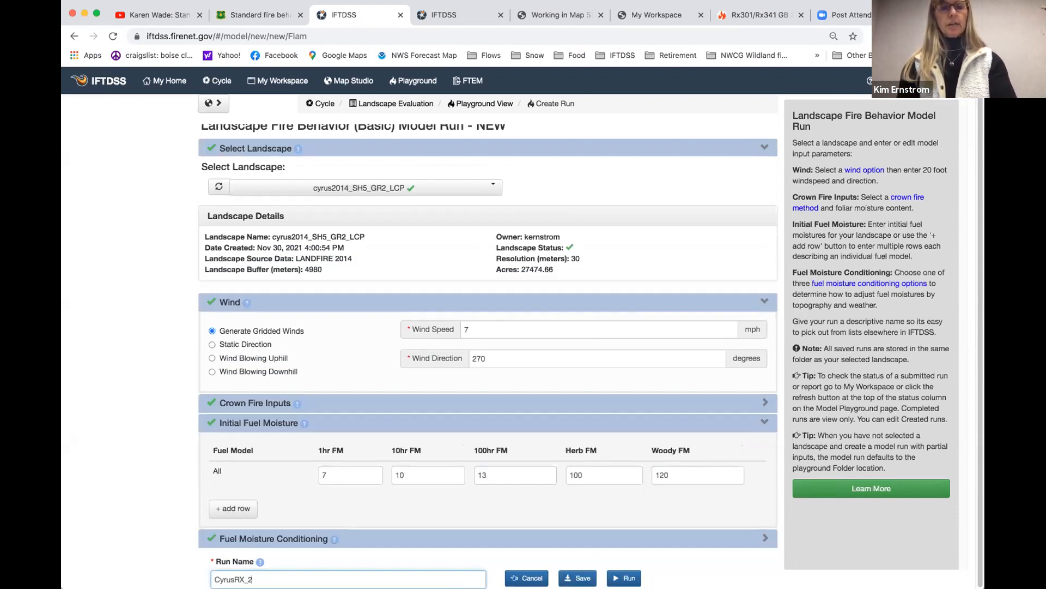
text(1)
key(BackSpace)
text(014)
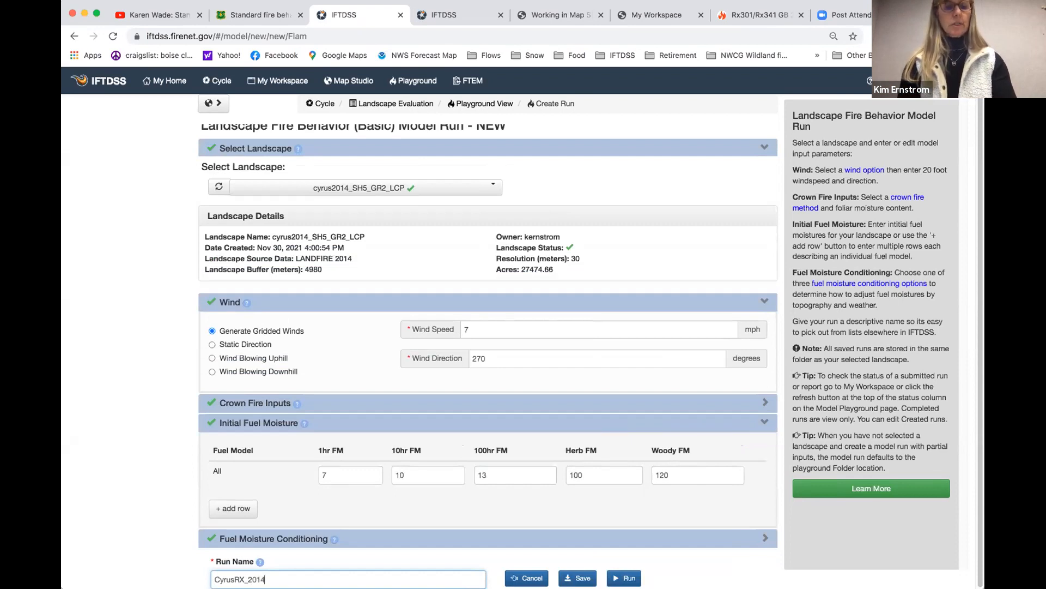
text(_DESIE)
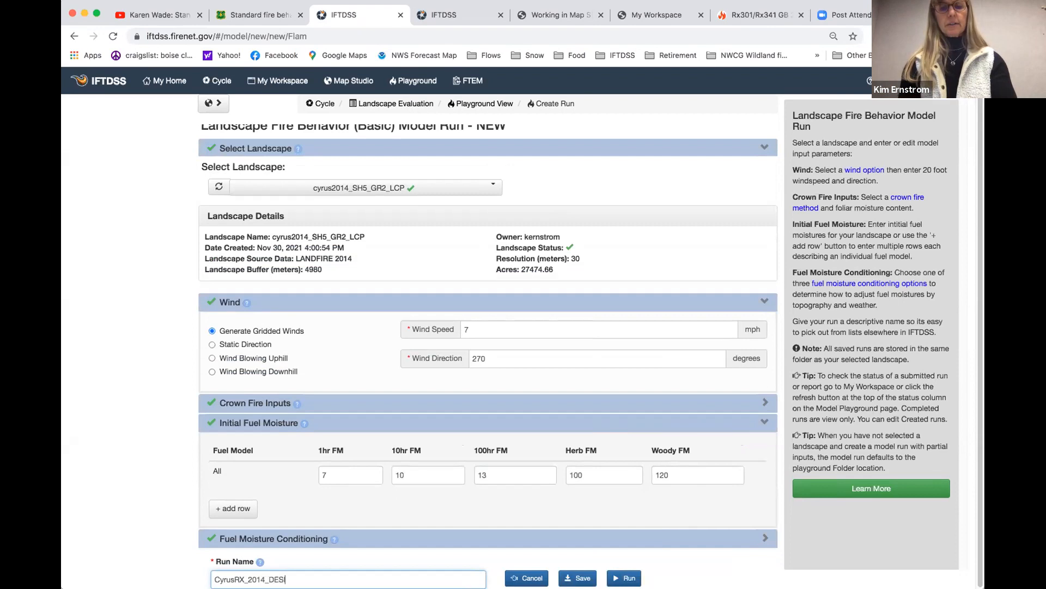
text(RED)
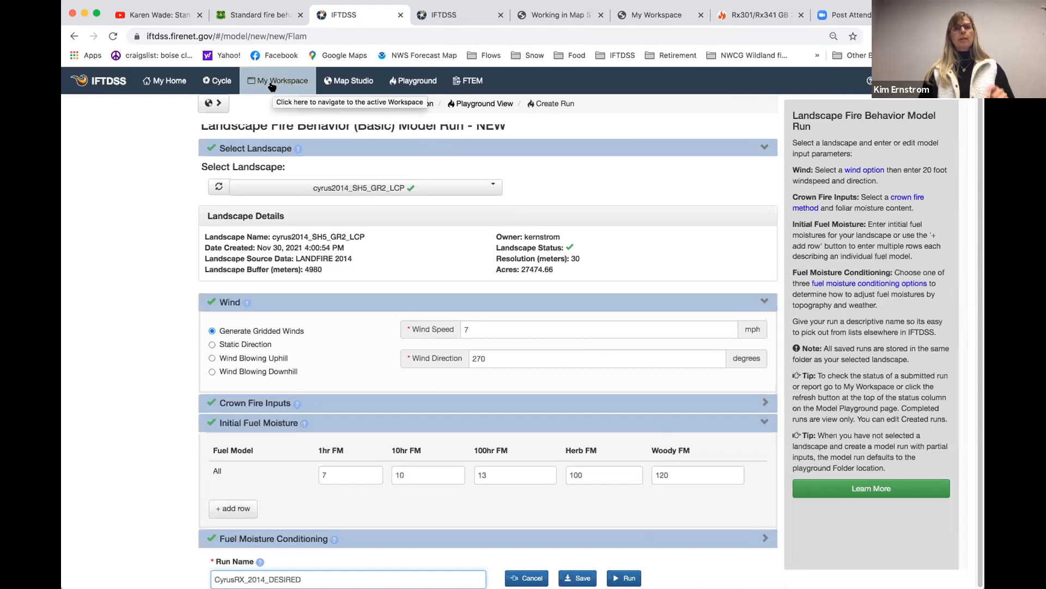
Go to the workspace, filter its content to model outputs, and open the Cyrus Hill RXCourse 2021 folder
click(272, 86)
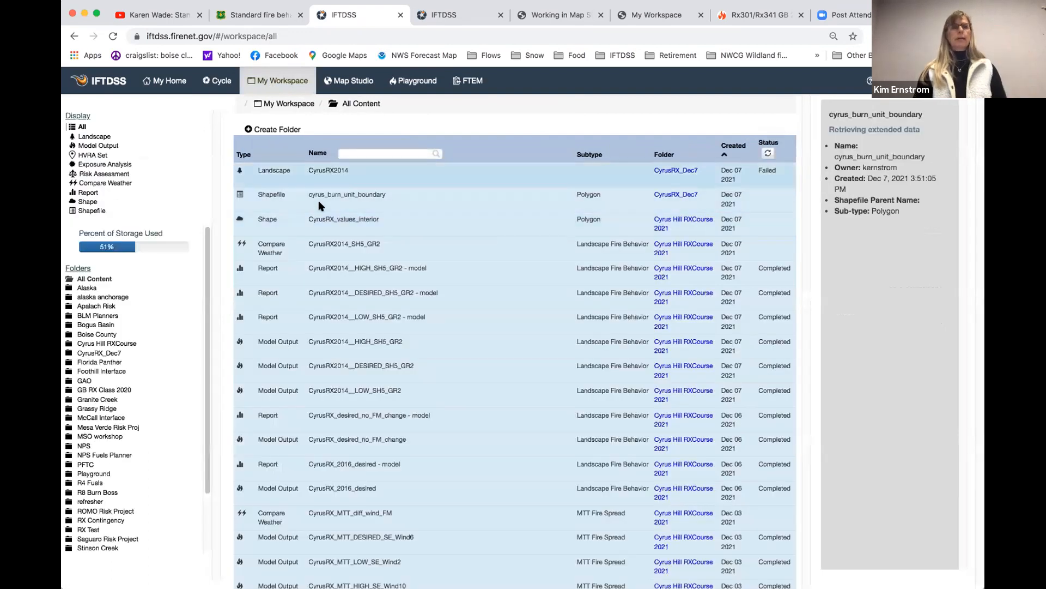
click(98, 145)
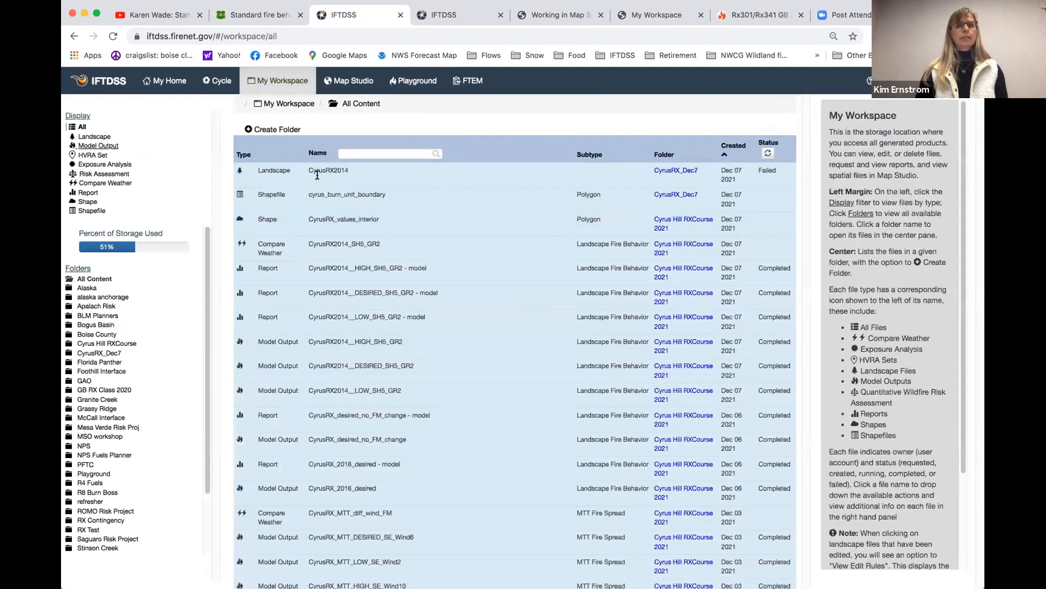
click(323, 179)
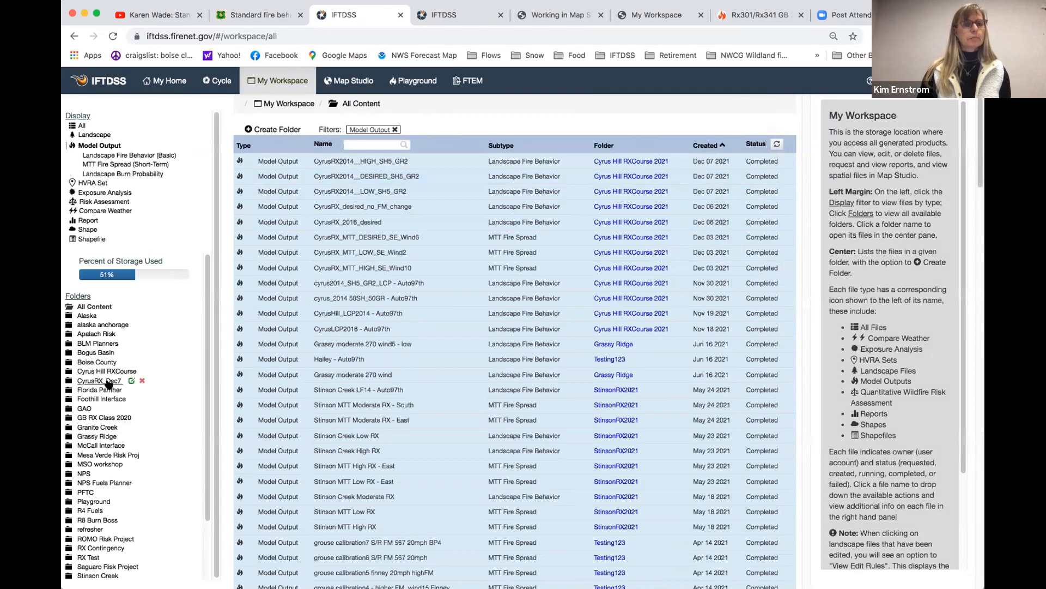
click(112, 371)
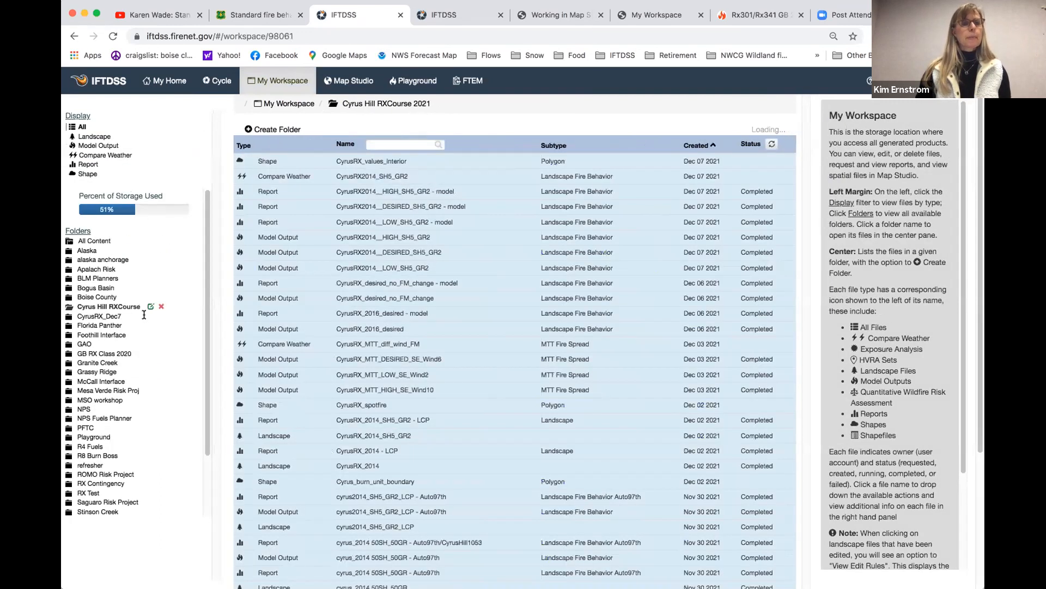
Filter the folder to model outputs and view the CyrusRX2014__DESIRED_SH5_GR2 run on the map
click(90, 146)
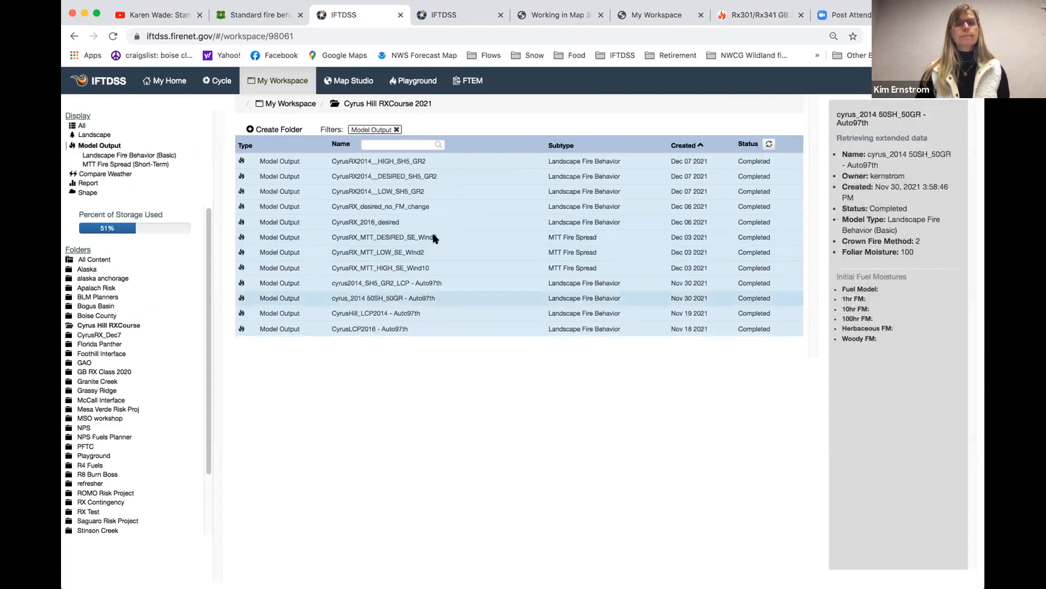
click(406, 177)
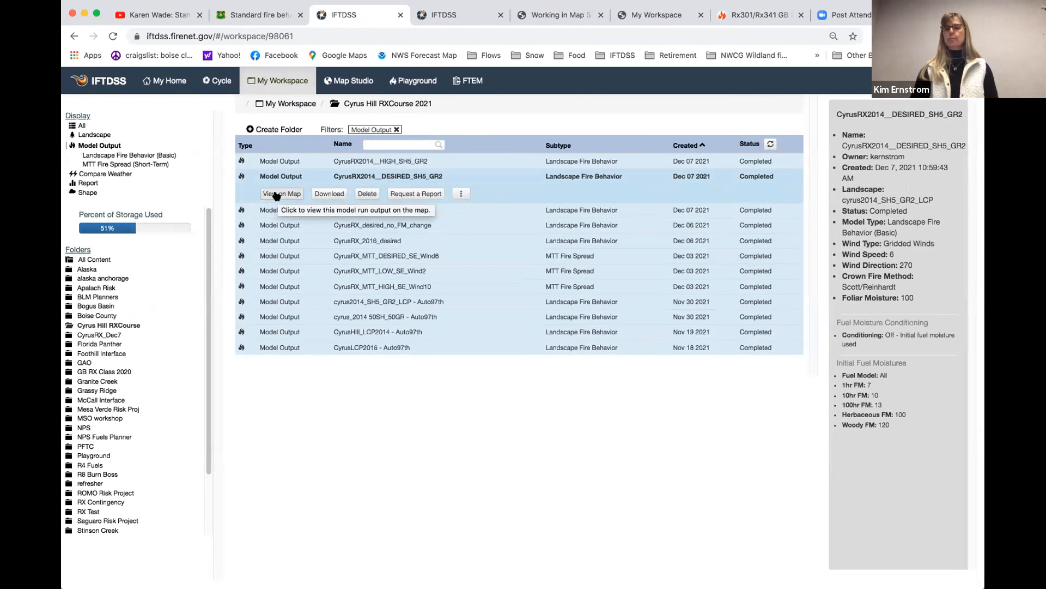
click(276, 194)
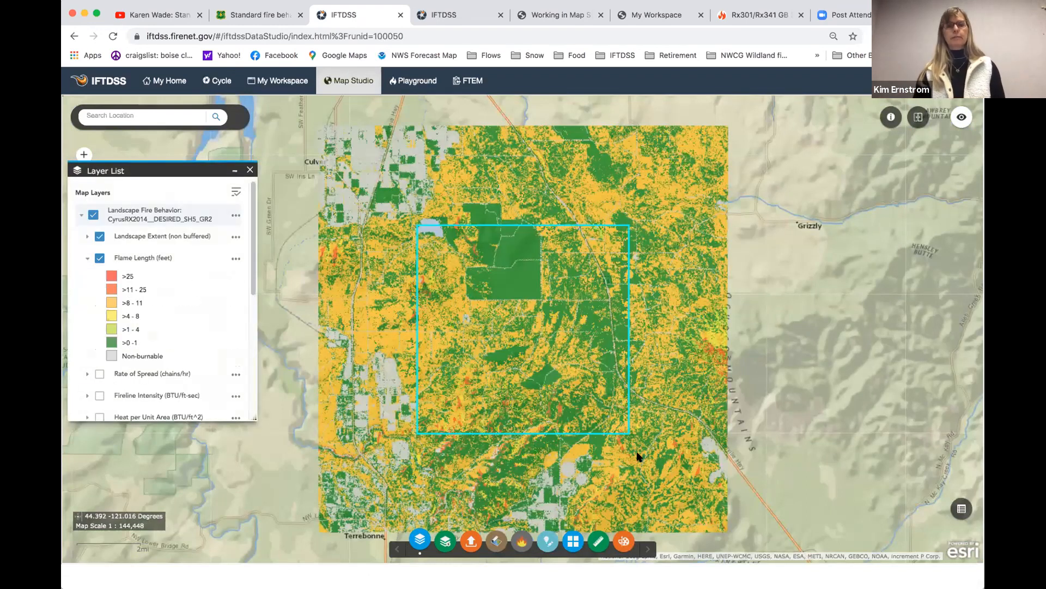
Add the Cyrus_burn_unit_boundary shape from the personal layers, filtered by map extent, and bring the whole burn unit into view
click(444, 541)
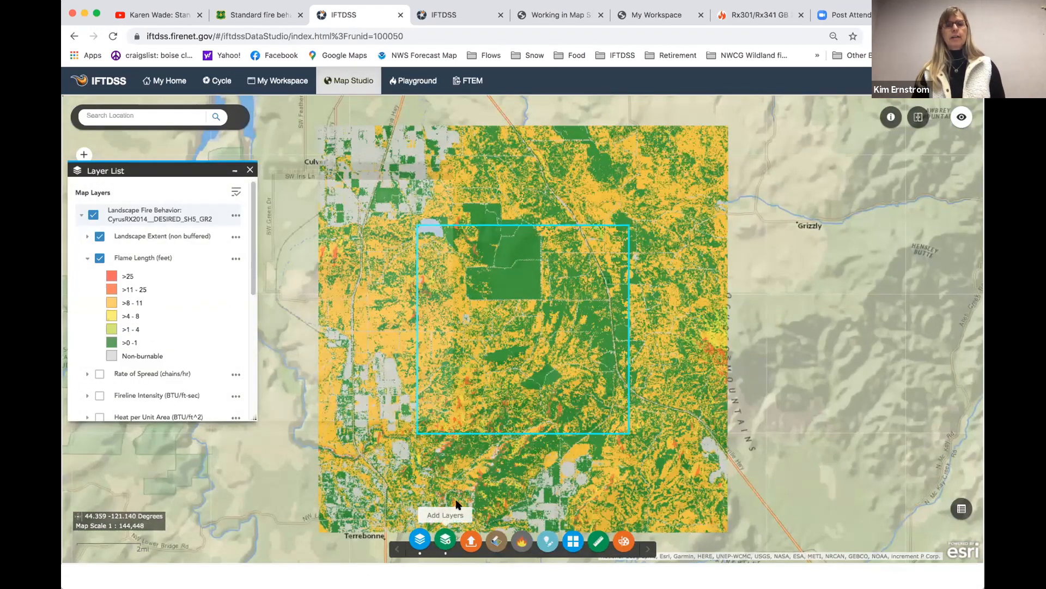
click(401, 195)
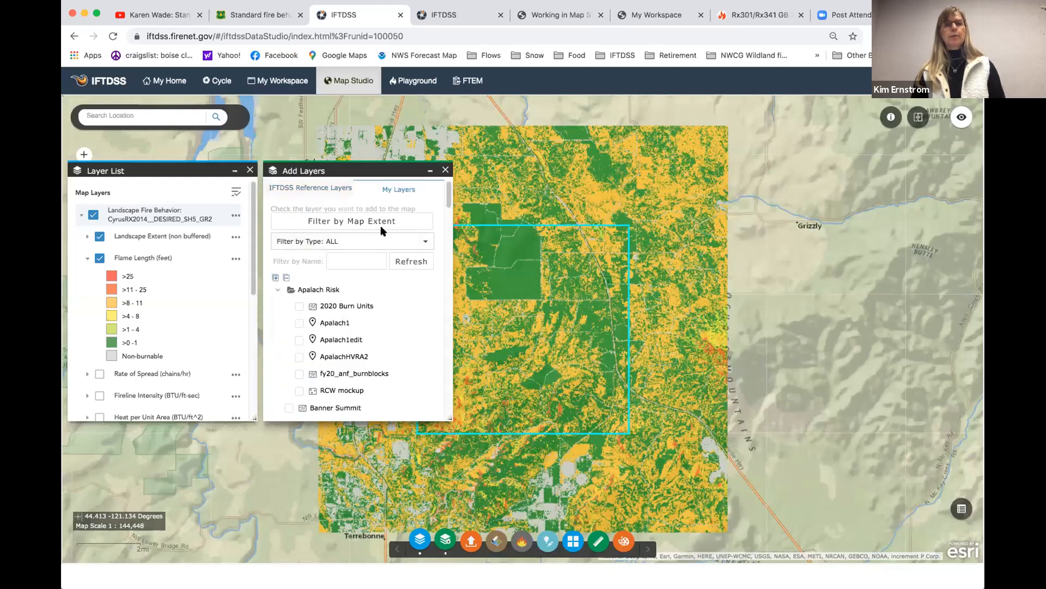
click(362, 221)
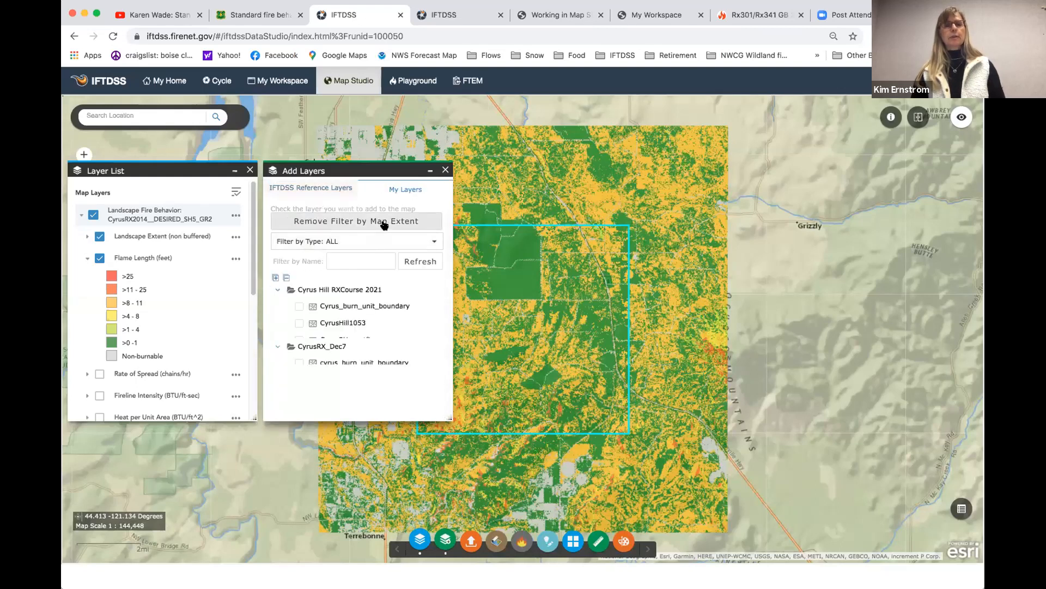
click(308, 309)
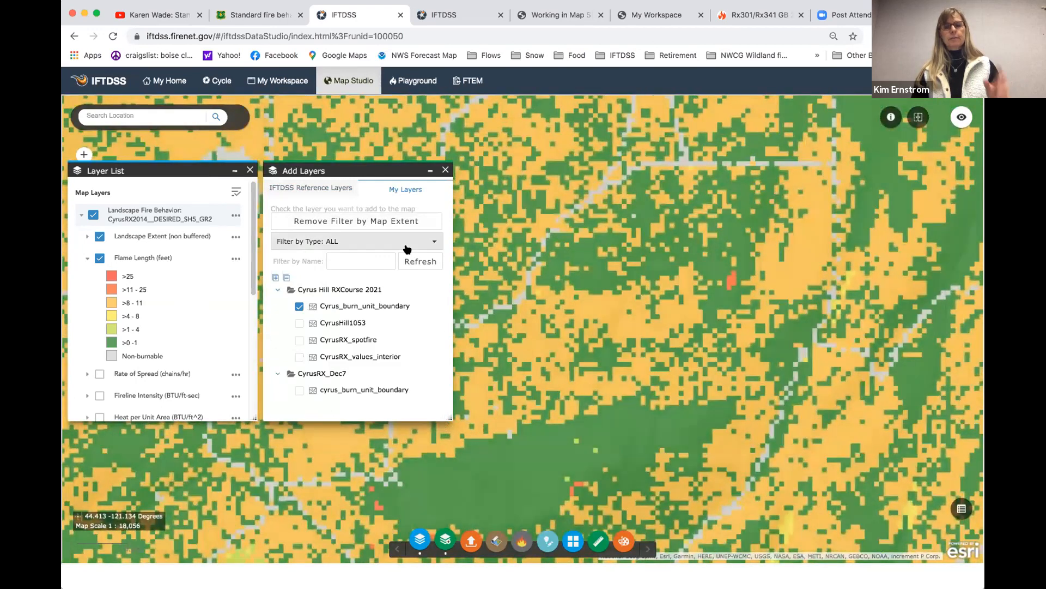
click(446, 170)
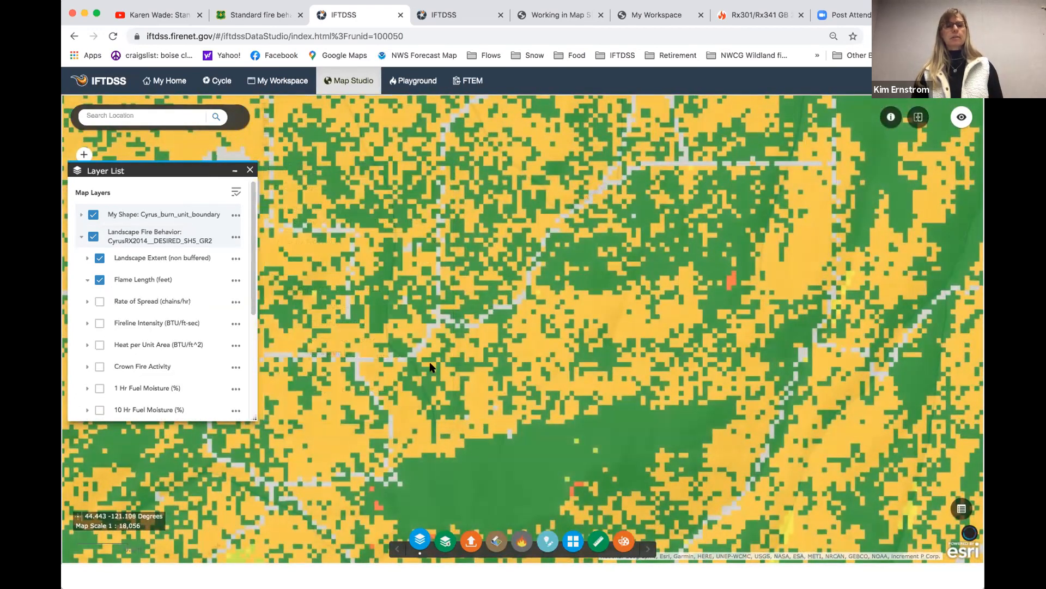
mouse_move(528, 369)
mouse_down()
mouse_move(591, 327)
mouse_move(642, 344)
mouse_move(632, 359)
mouse_up()
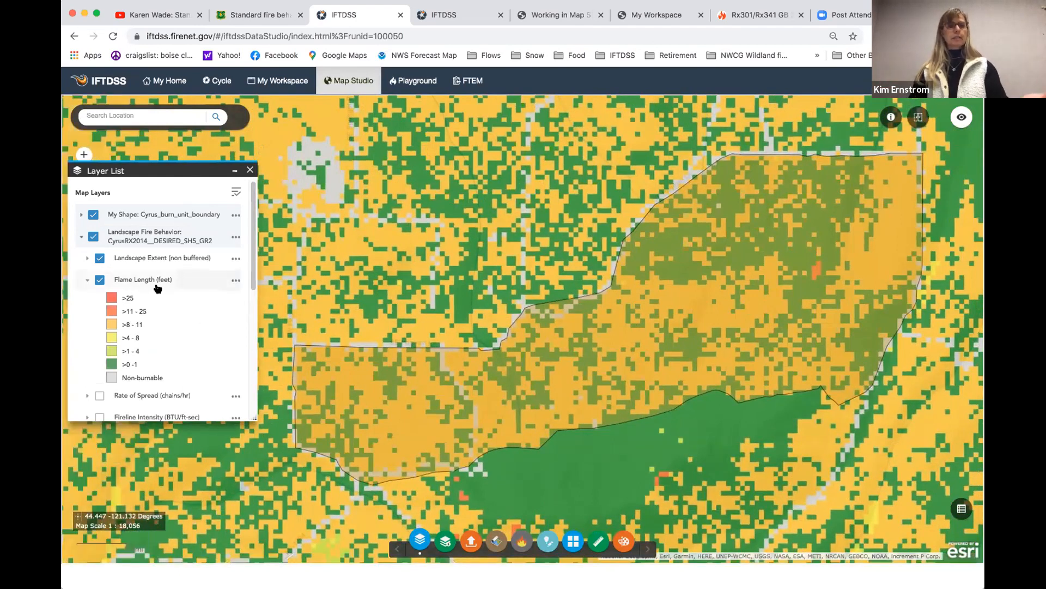
Switch the displayed output from flame length to rate of spread and identify the fire behavior values at the burn unit's northern edge
scroll(157, 289, down, 3)
click(99, 208)
click(99, 324)
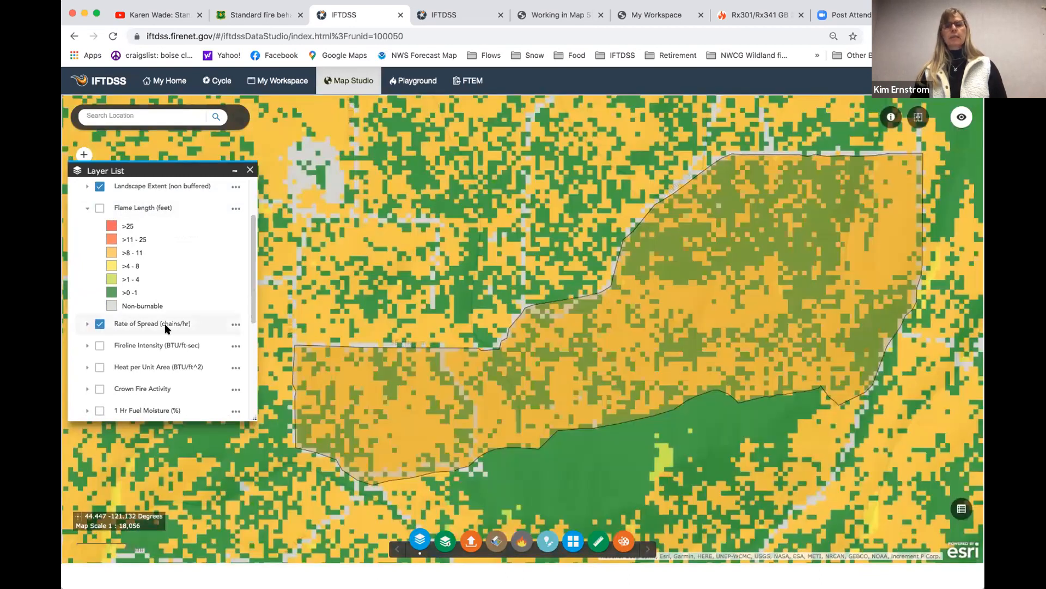
click(892, 117)
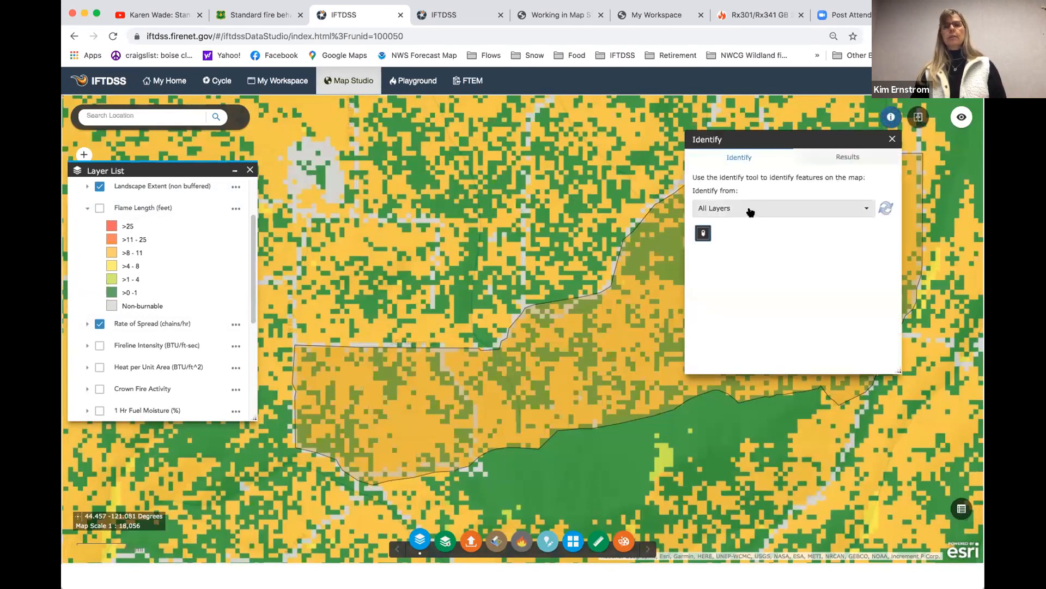
click(450, 343)
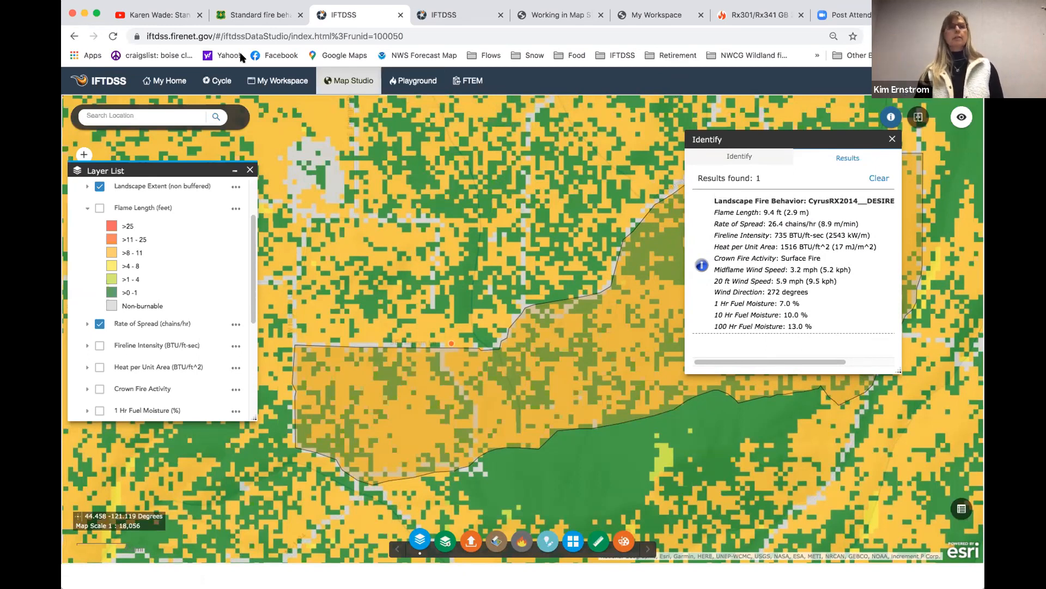
Return to the workspace and list only the model outputs in the Cyrus Hill RXCourse 2021 folder
click(260, 81)
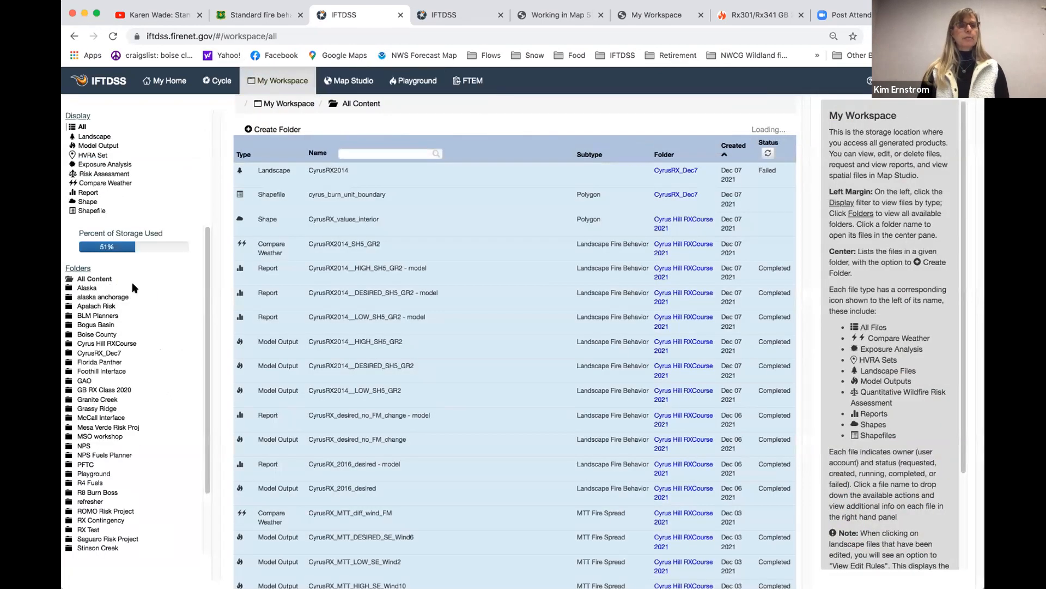
click(101, 345)
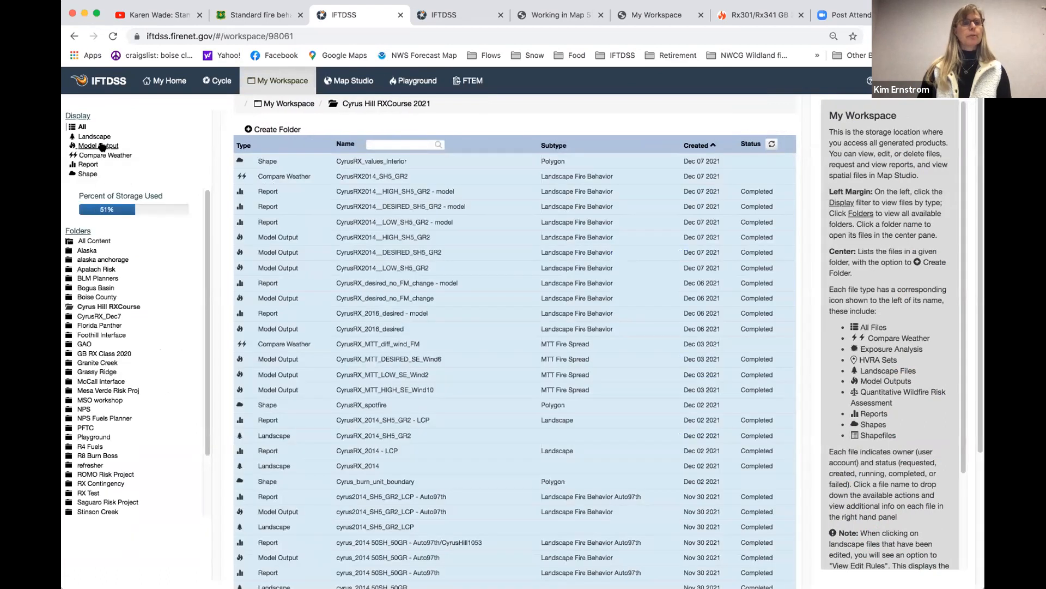
click(102, 146)
Review the input details of the CyrusRX2014 LOW, DESIRED and HIGH SH5_GR2 model runs
click(400, 237)
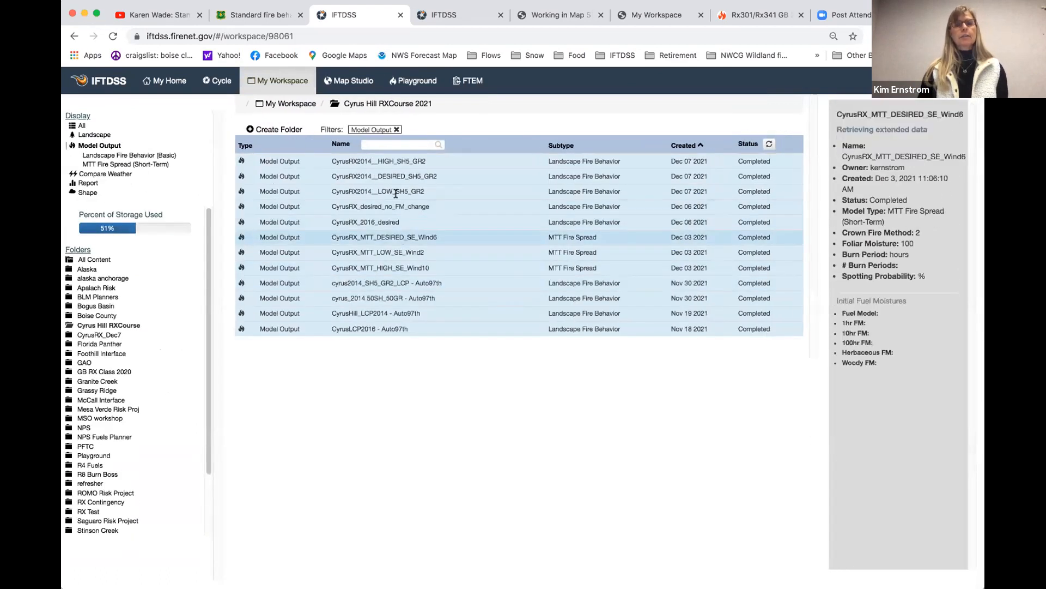
click(376, 161)
click(384, 191)
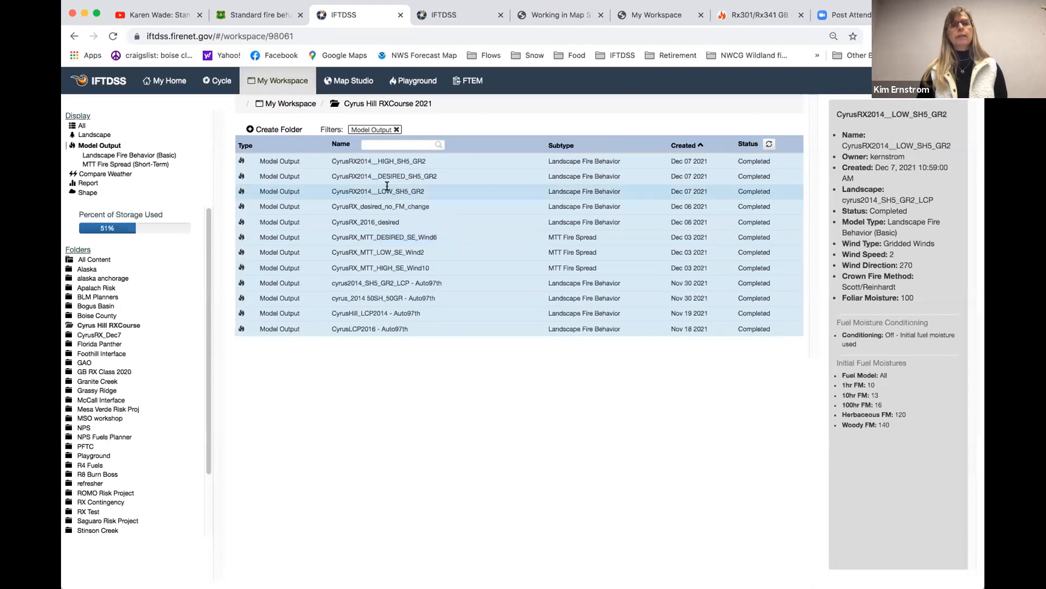
click(388, 176)
click(394, 160)
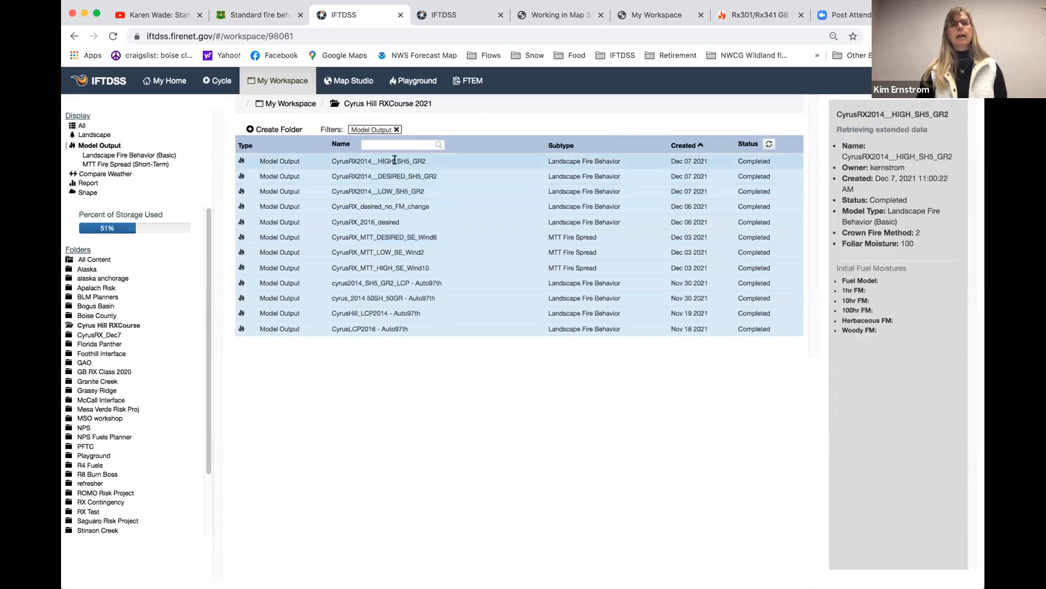
click(391, 190)
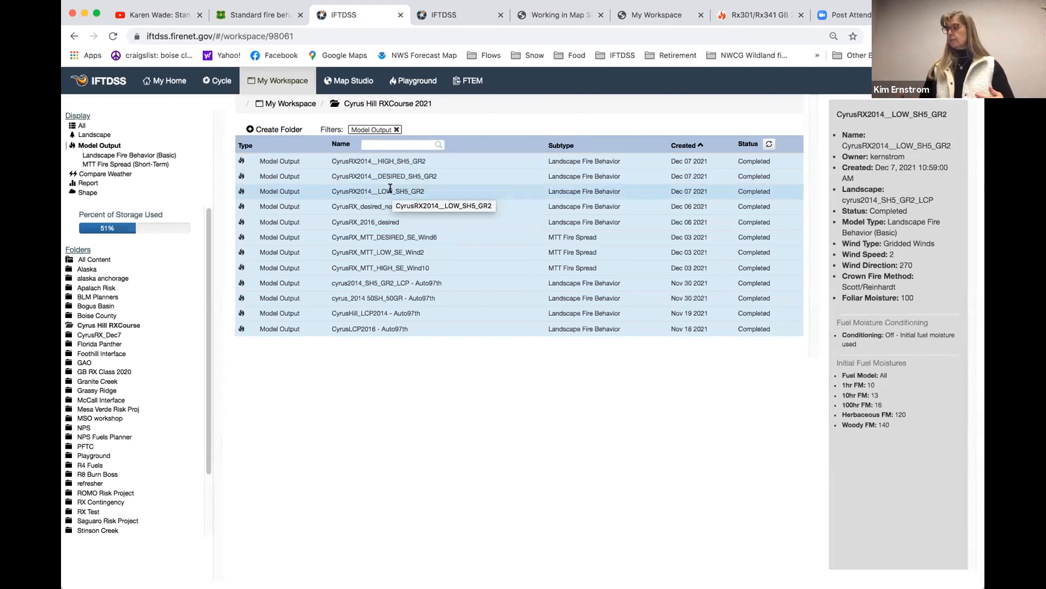
click(390, 188)
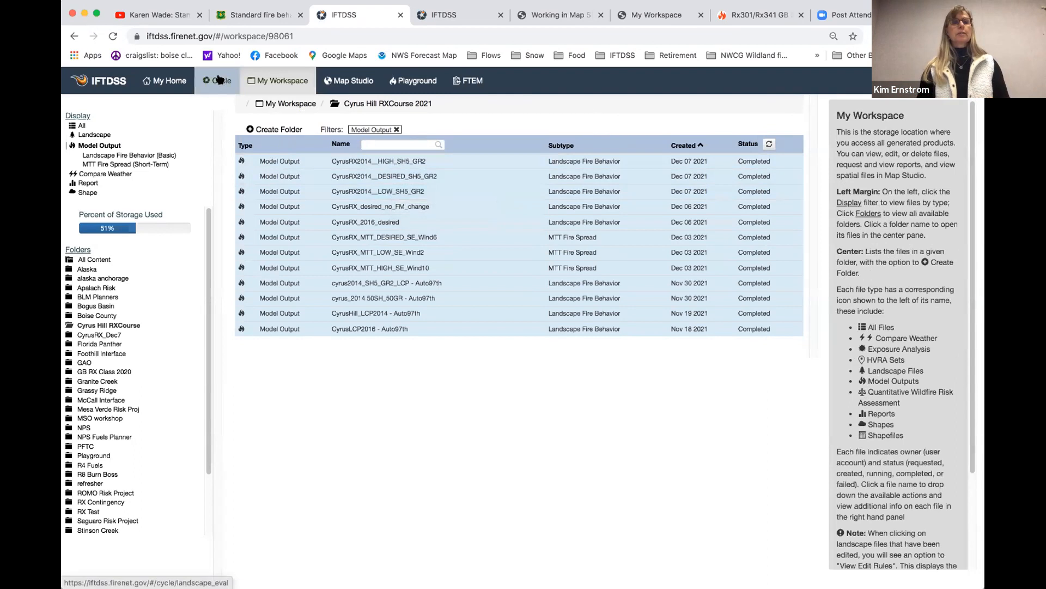
Start a Compare Weather analysis from Strategic Planning with Landscape Fire Behavior (Basic) as the model type
click(219, 80)
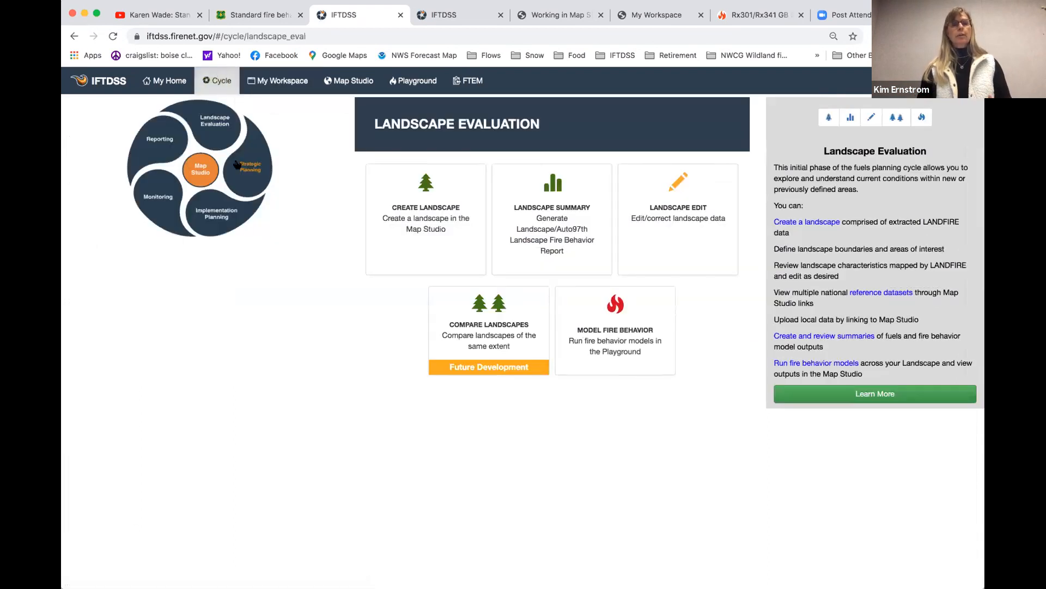
click(249, 172)
mouse_move(567, 207)
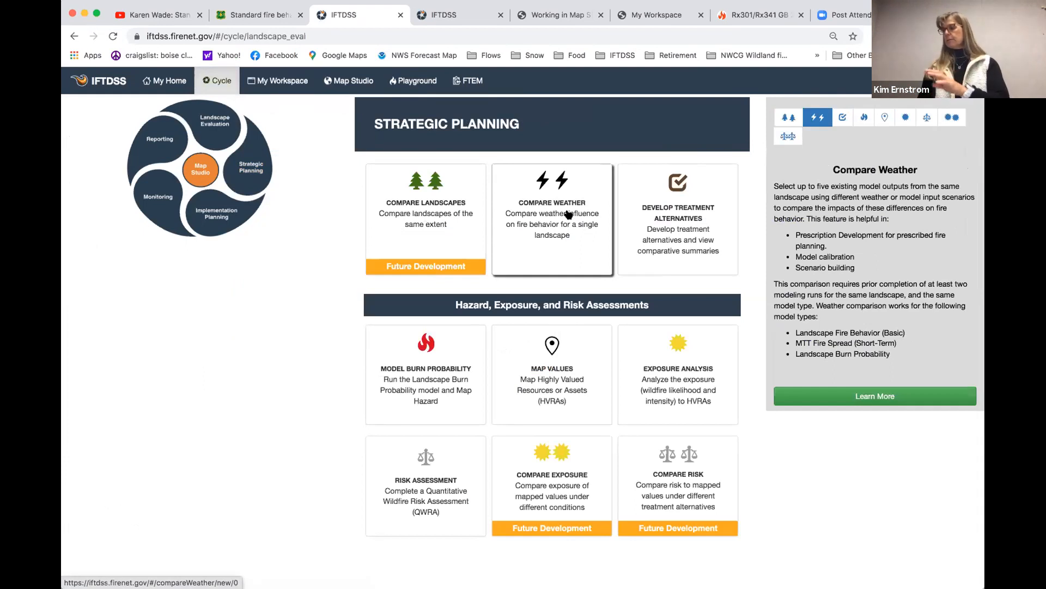
click(568, 212)
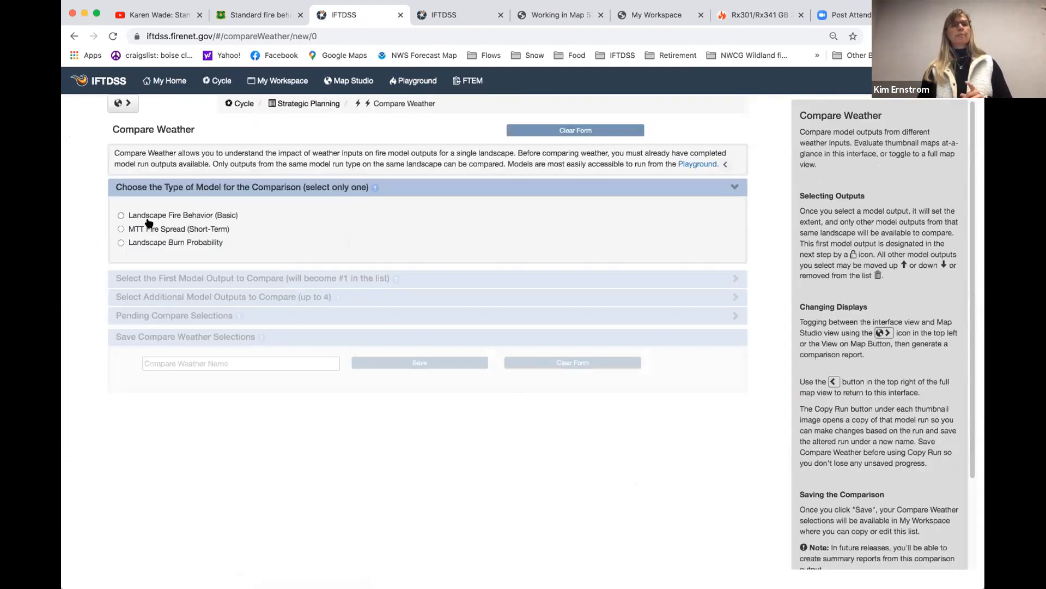
click(121, 216)
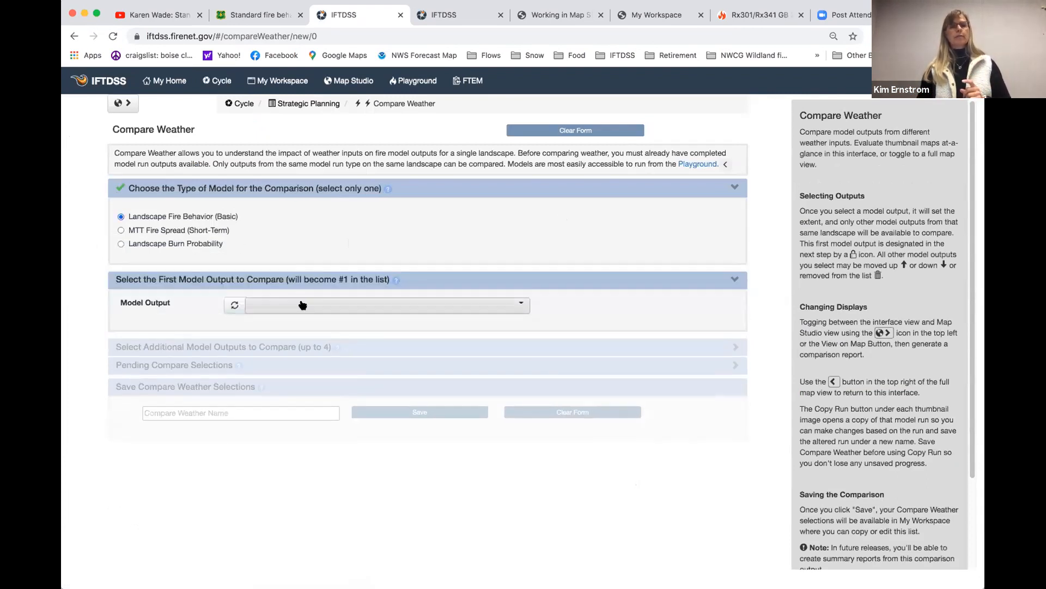
Search the model outputs for cyrusrx and select CyrusRX2014__LOW_SH5_GR2 as the first output to compare
click(302, 304)
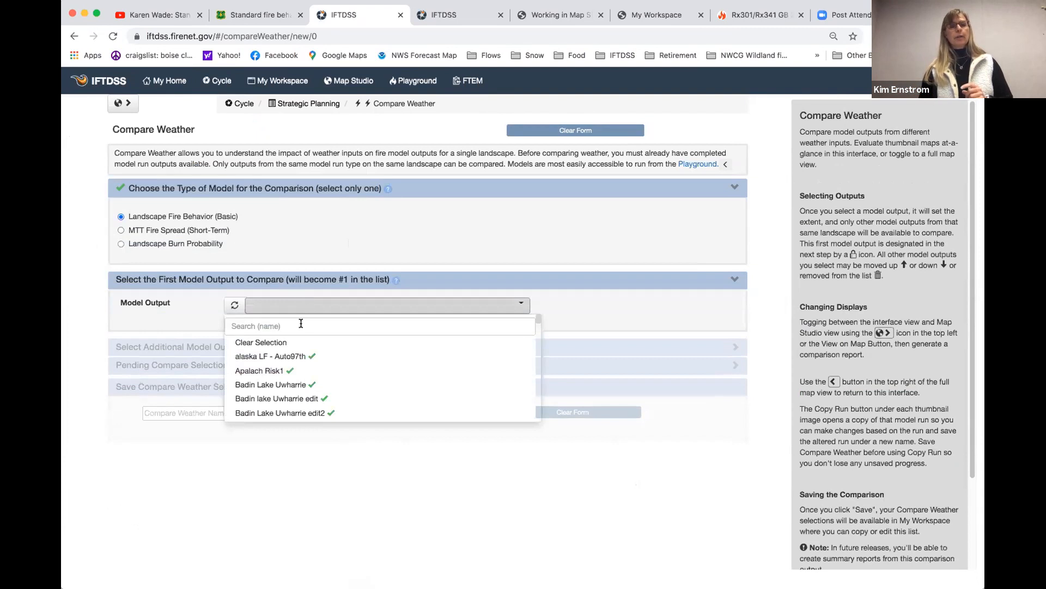
text(cyrus)
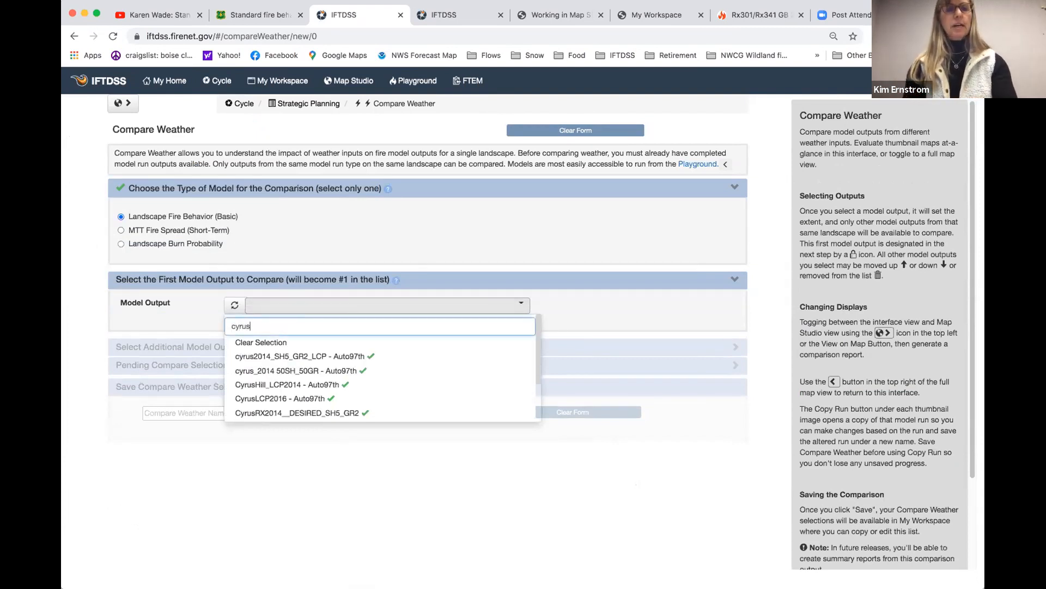
text(n)
key(BackSpace)
text(rx)
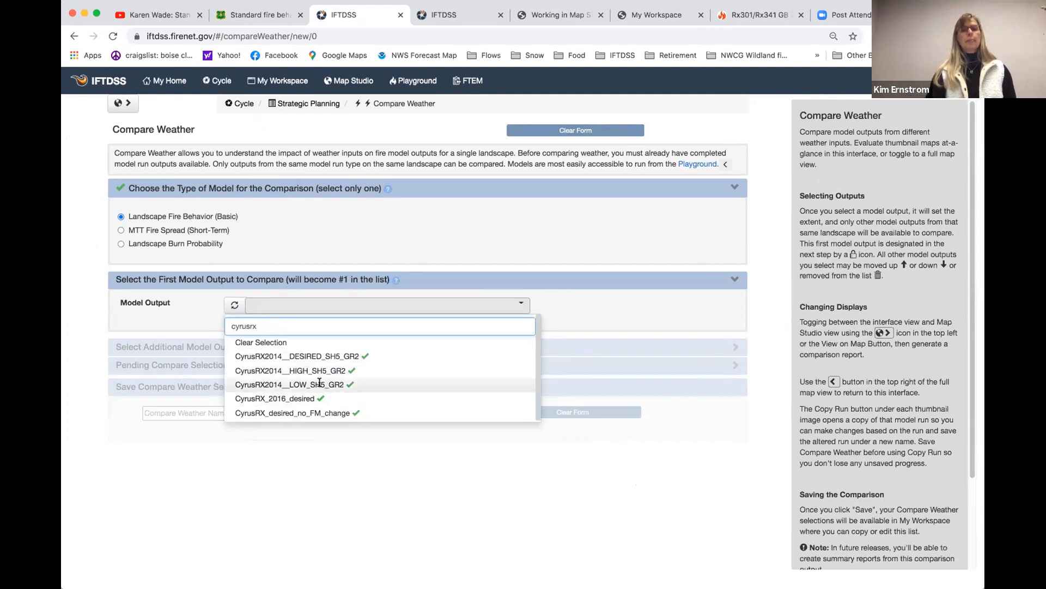
click(319, 384)
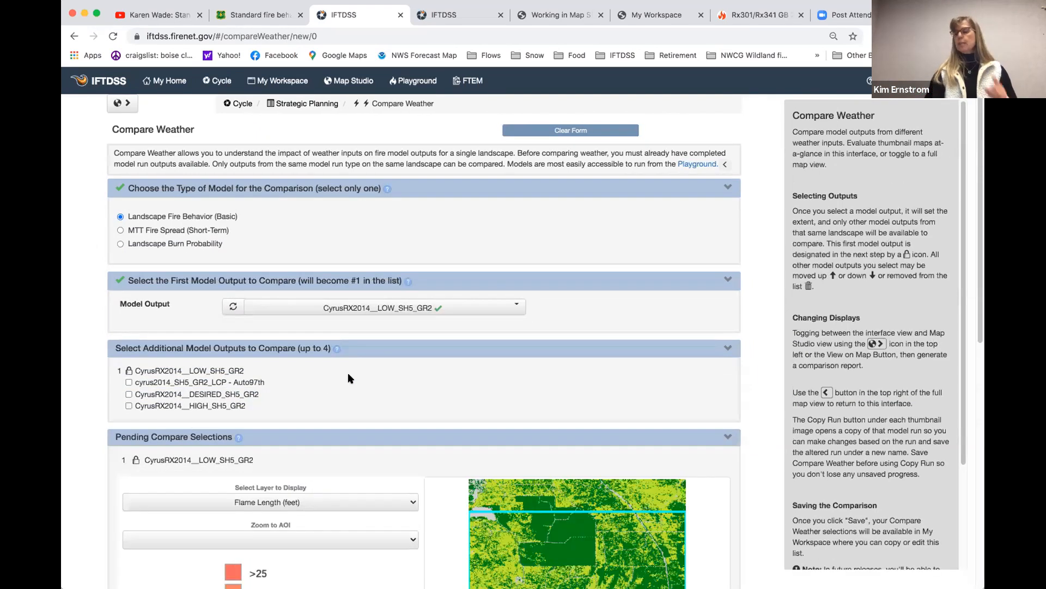
Add CyrusRX2014__DESIRED_SH5_GR2 and CyrusRX2014__HIGH_SH5_GR2 to the comparison and review the side-by-side thumbnails and input table
scroll(355, 371, down, 4)
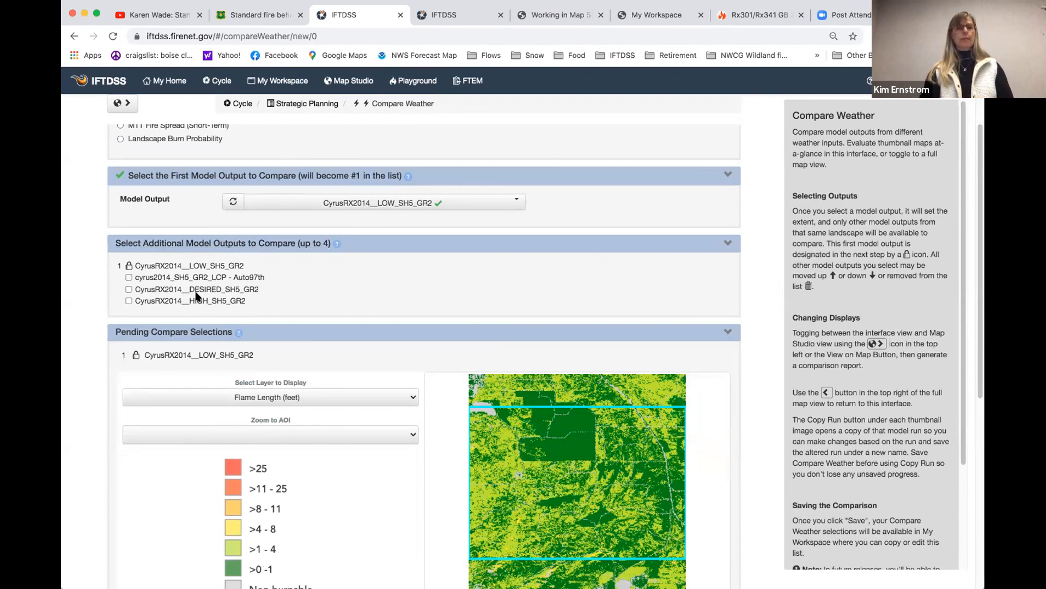
click(128, 290)
click(129, 300)
scroll(519, 317, down, 6)
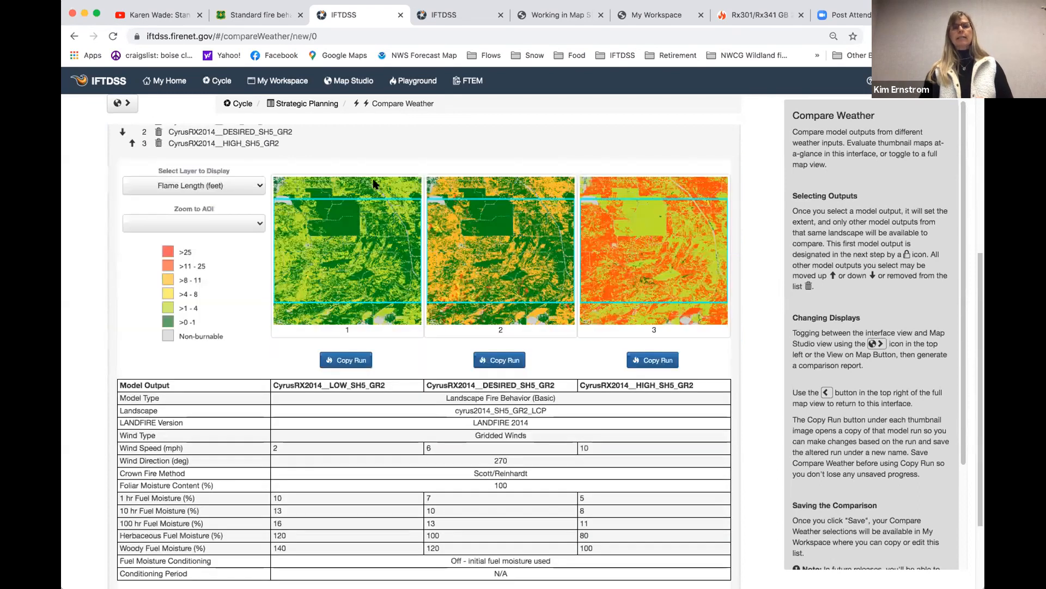
scroll(676, 284, up, 1)
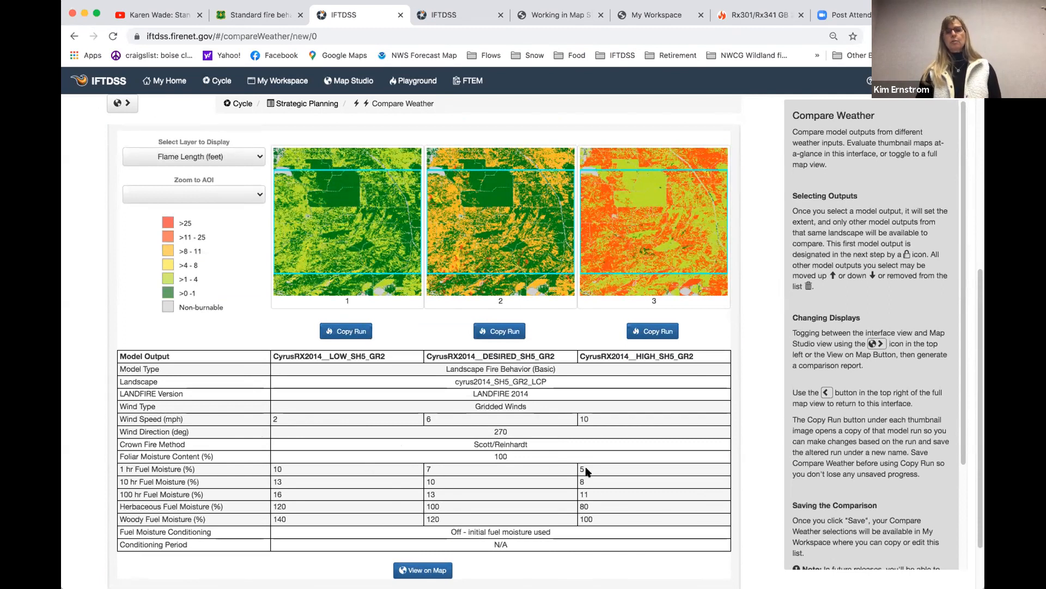
Zoom the comparison to the cyrus_burn_unit_boundary area of interest and view the DESIRED and HIGH outputs in turn on the full map
click(203, 195)
click(208, 205)
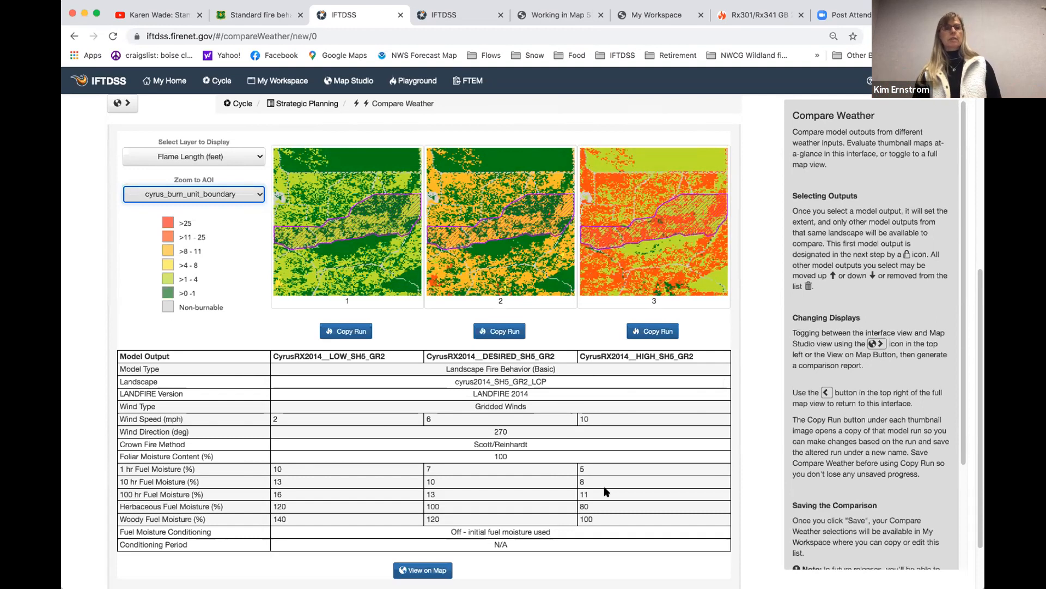
click(415, 570)
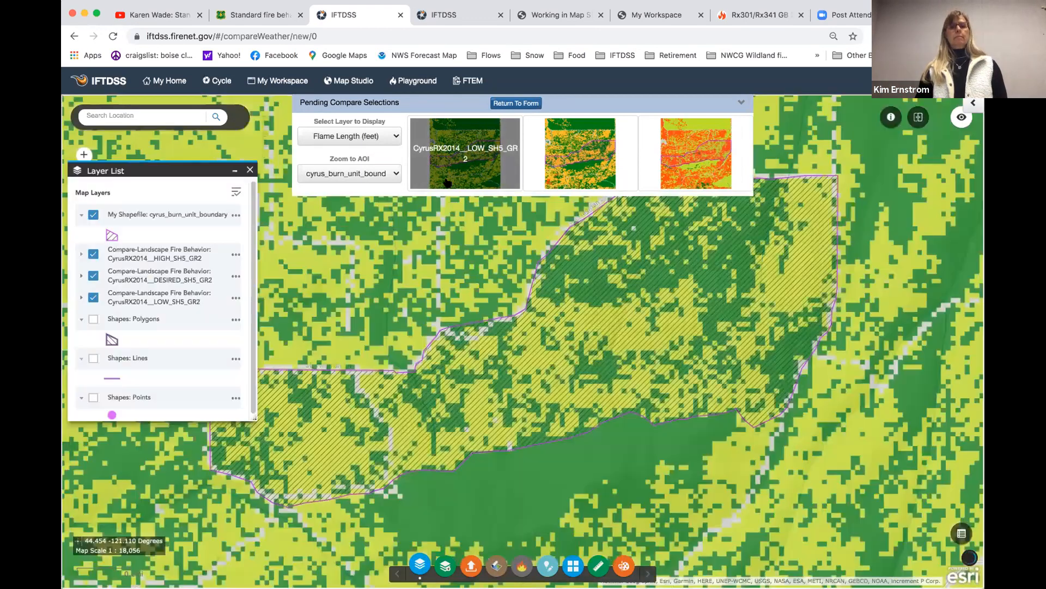
click(546, 163)
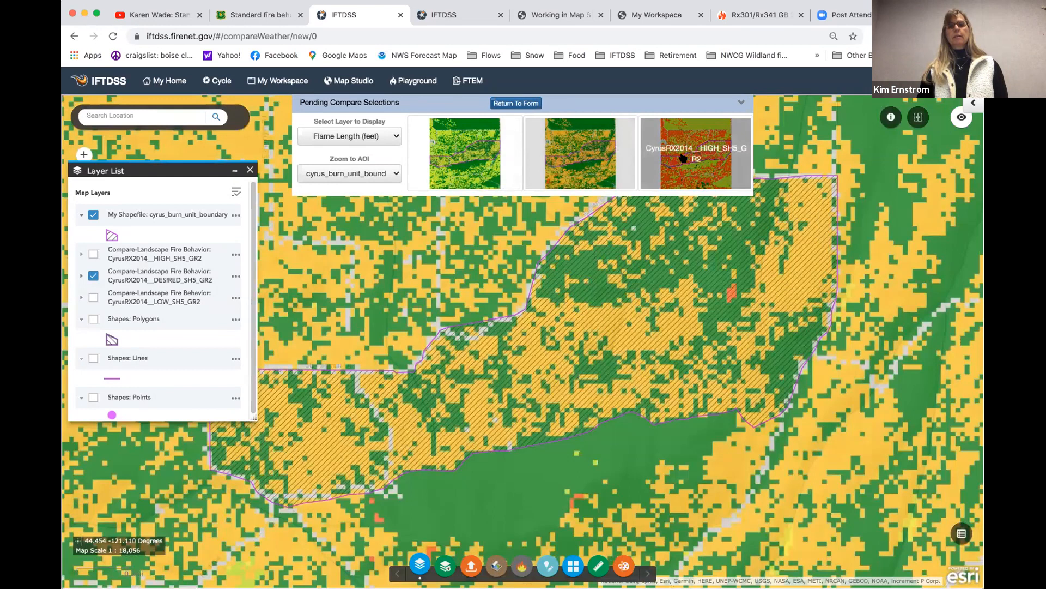
click(682, 158)
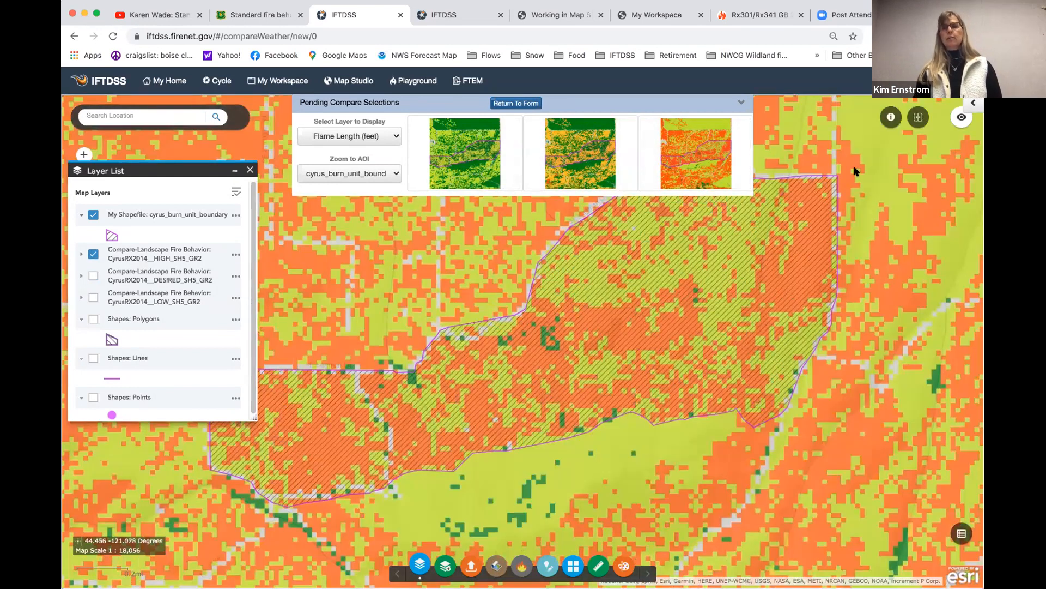
Activate the swipe tool and set the CyrusRX2014__HIGH_SH5_GR2 output as the layer to swipe
click(918, 117)
click(807, 173)
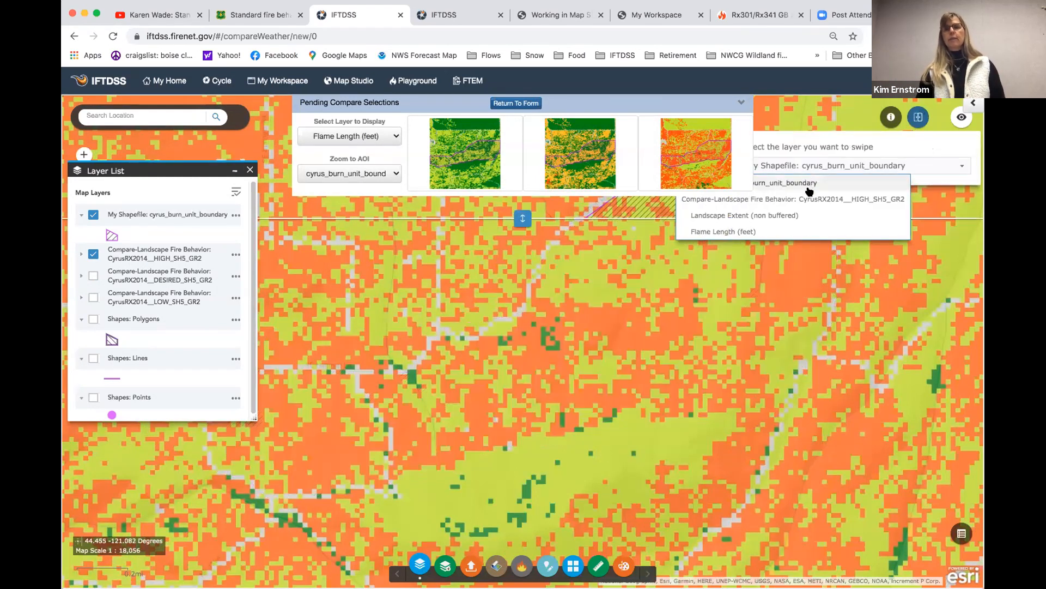
click(807, 195)
Change the basemap to Imagery with Labels and swipe the HIGH output against it across the burn unit
click(570, 564)
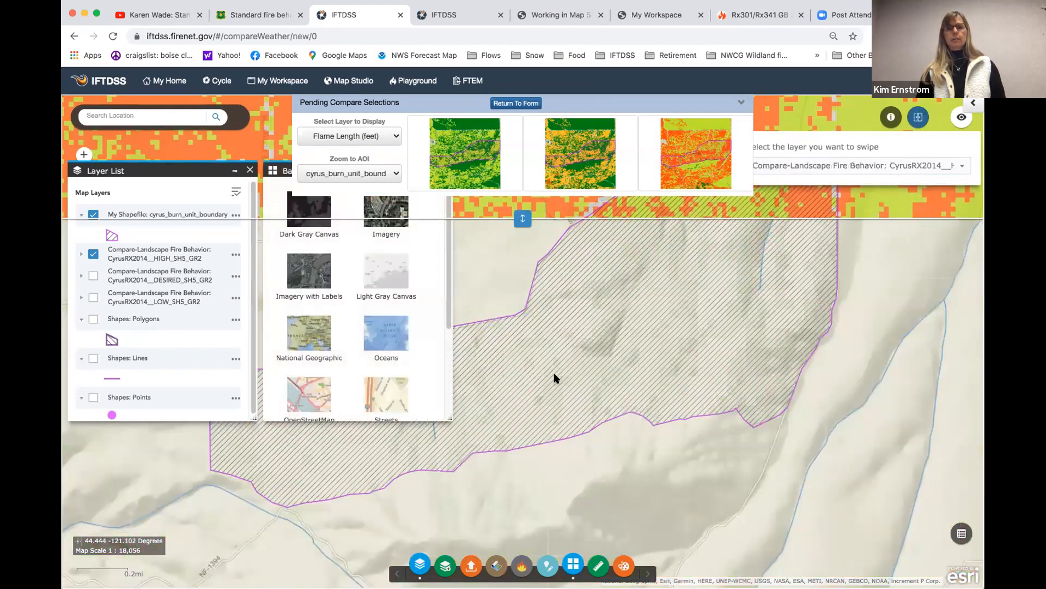
click(303, 266)
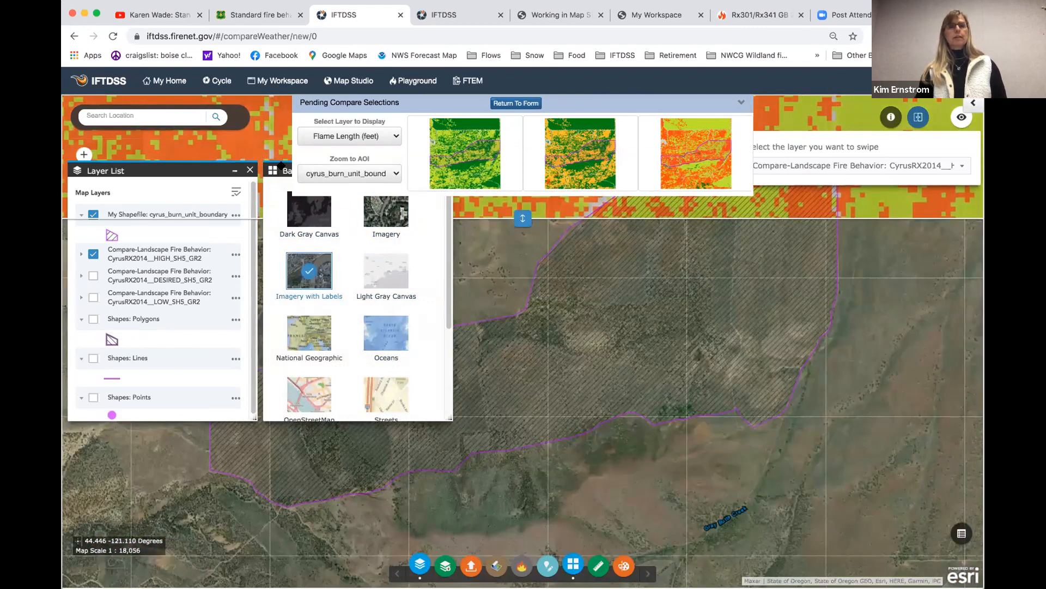
drag(289, 165, 288, 302)
click(445, 307)
drag(521, 217, 522, 269)
drag(541, 477, 550, 339)
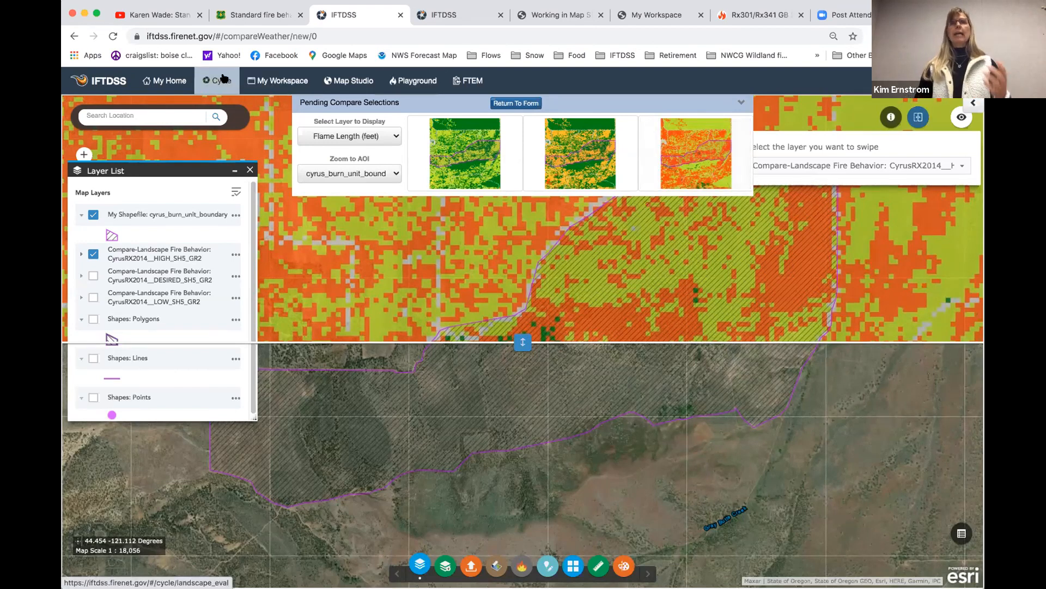
Go back to the workspace's Cyrus Hill RXCourse 2021 folder and filter it to model outputs
click(282, 83)
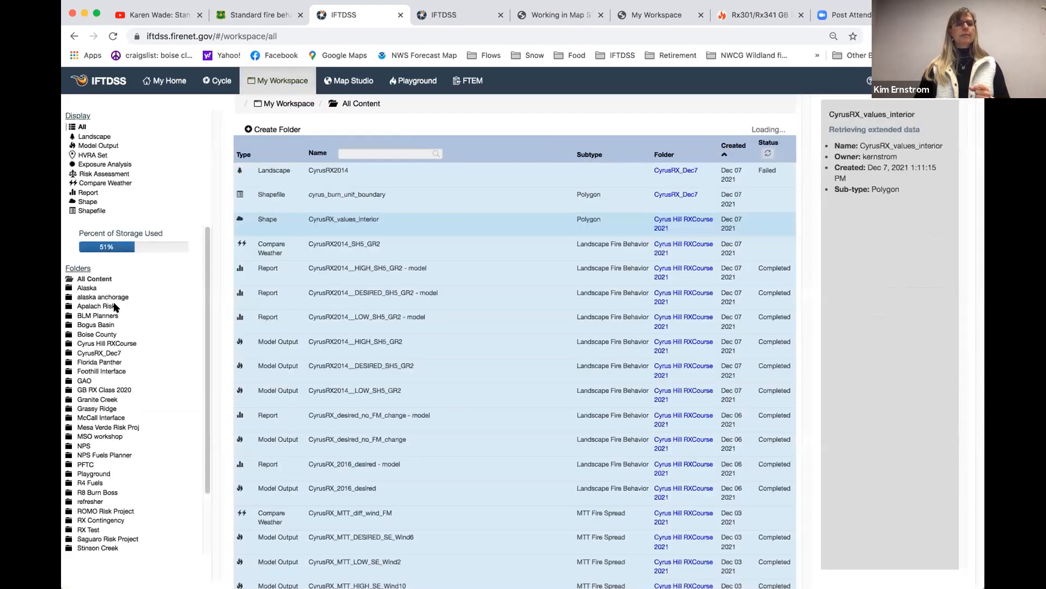
click(108, 343)
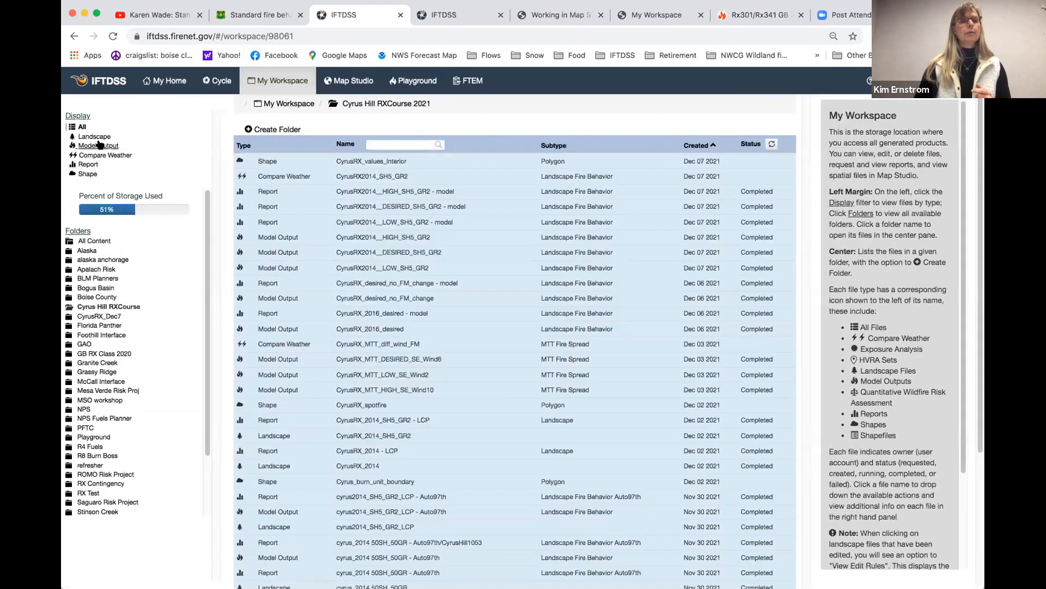
click(98, 145)
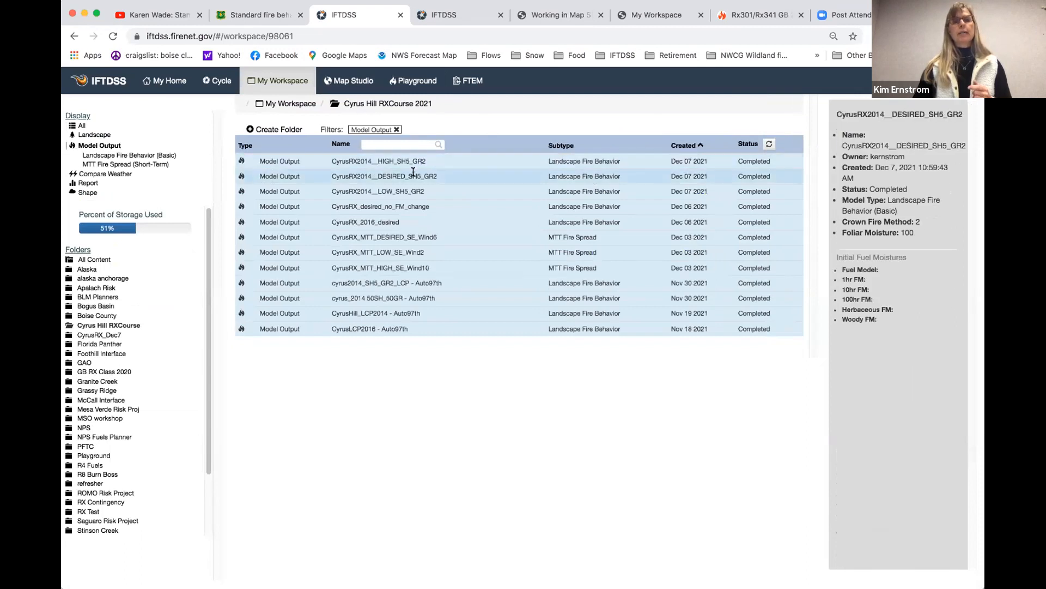
Request a report for the CyrusRX2014__DESIRED_SH5_GR2 run without an area of interest and close the report dialog
click(414, 172)
click(415, 193)
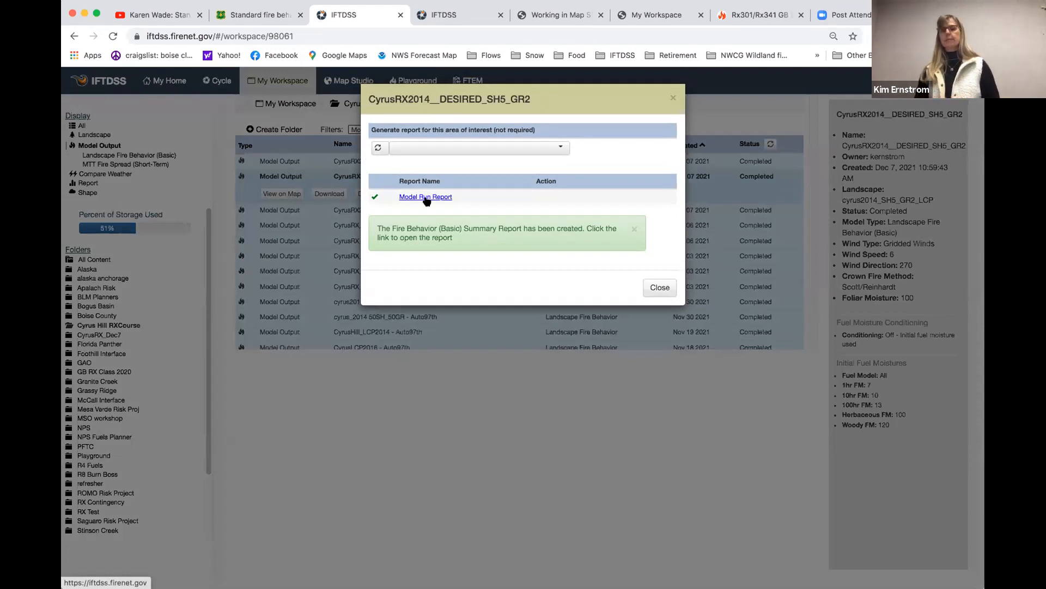
click(659, 287)
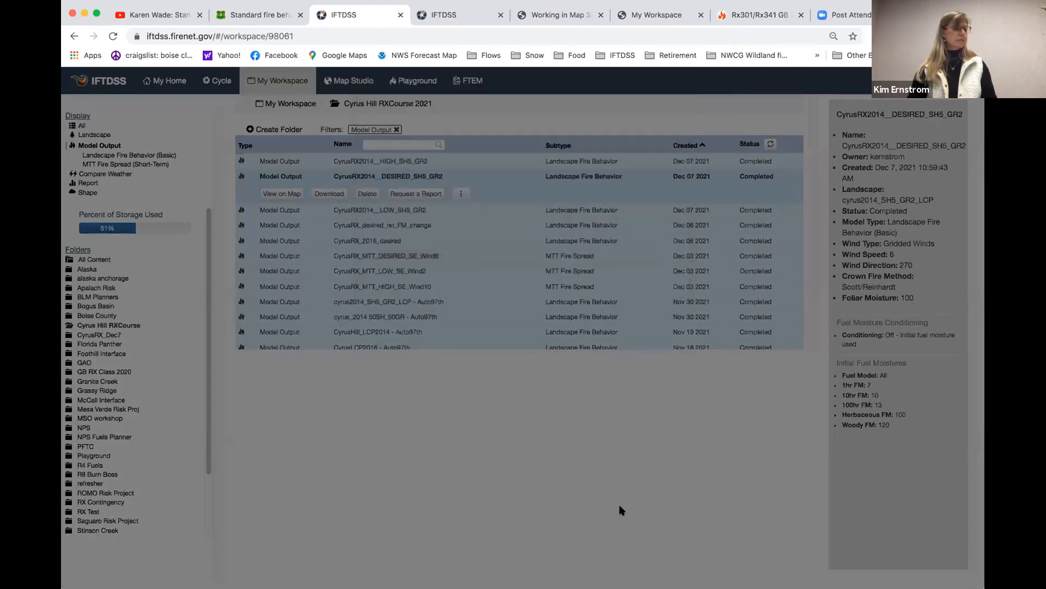